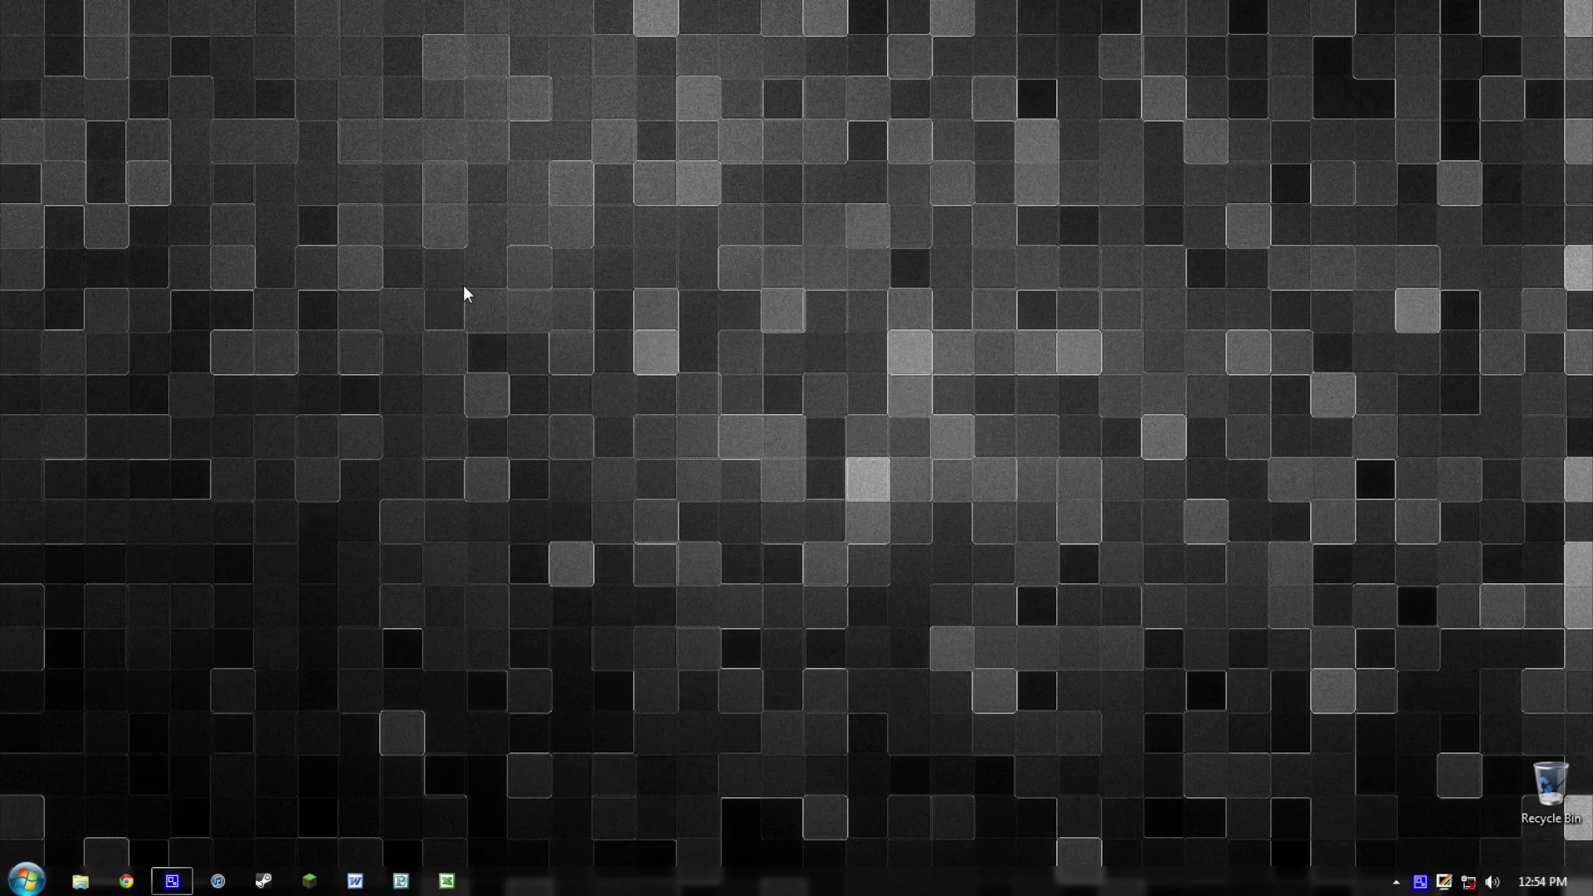
pyautogui.rightClick(429, 157)
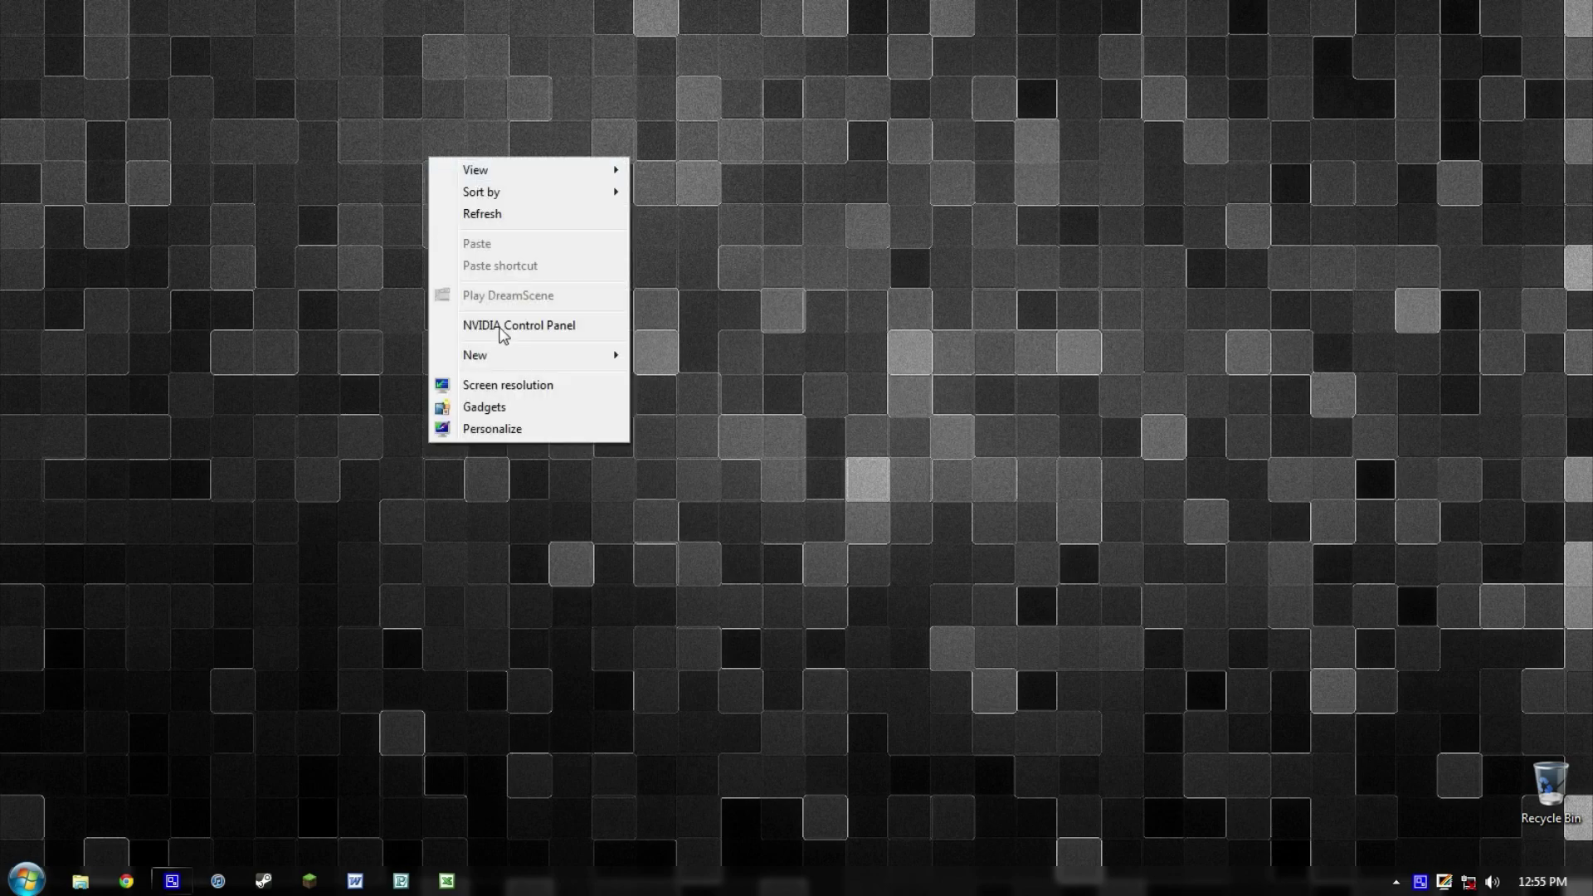
pyautogui.click(482, 386)
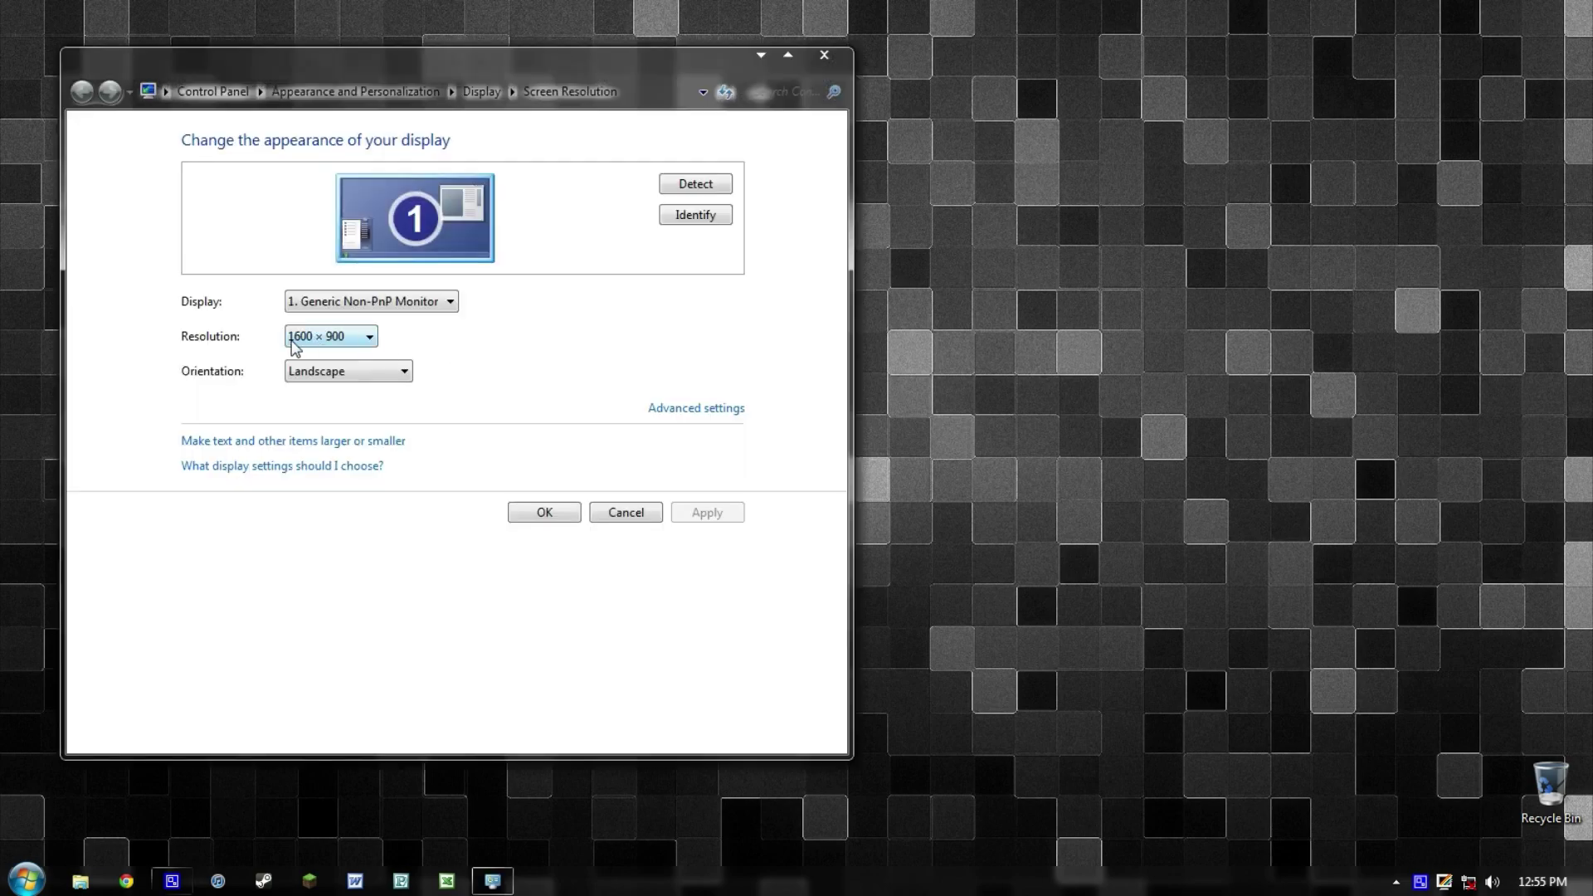
pyautogui.click(297, 342)
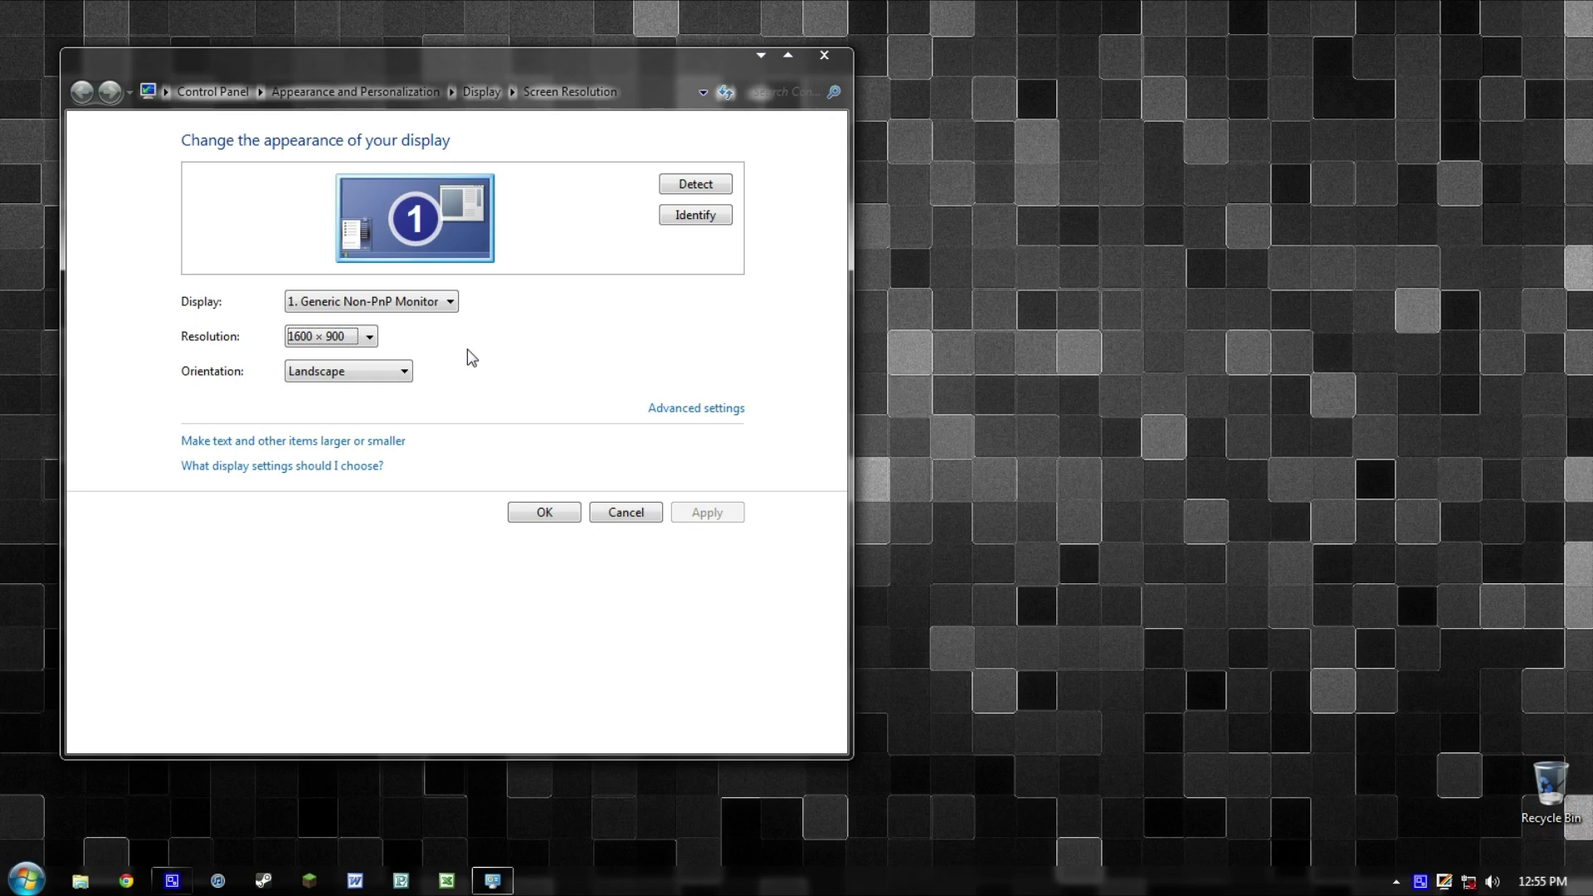
pyautogui.click(824, 56)
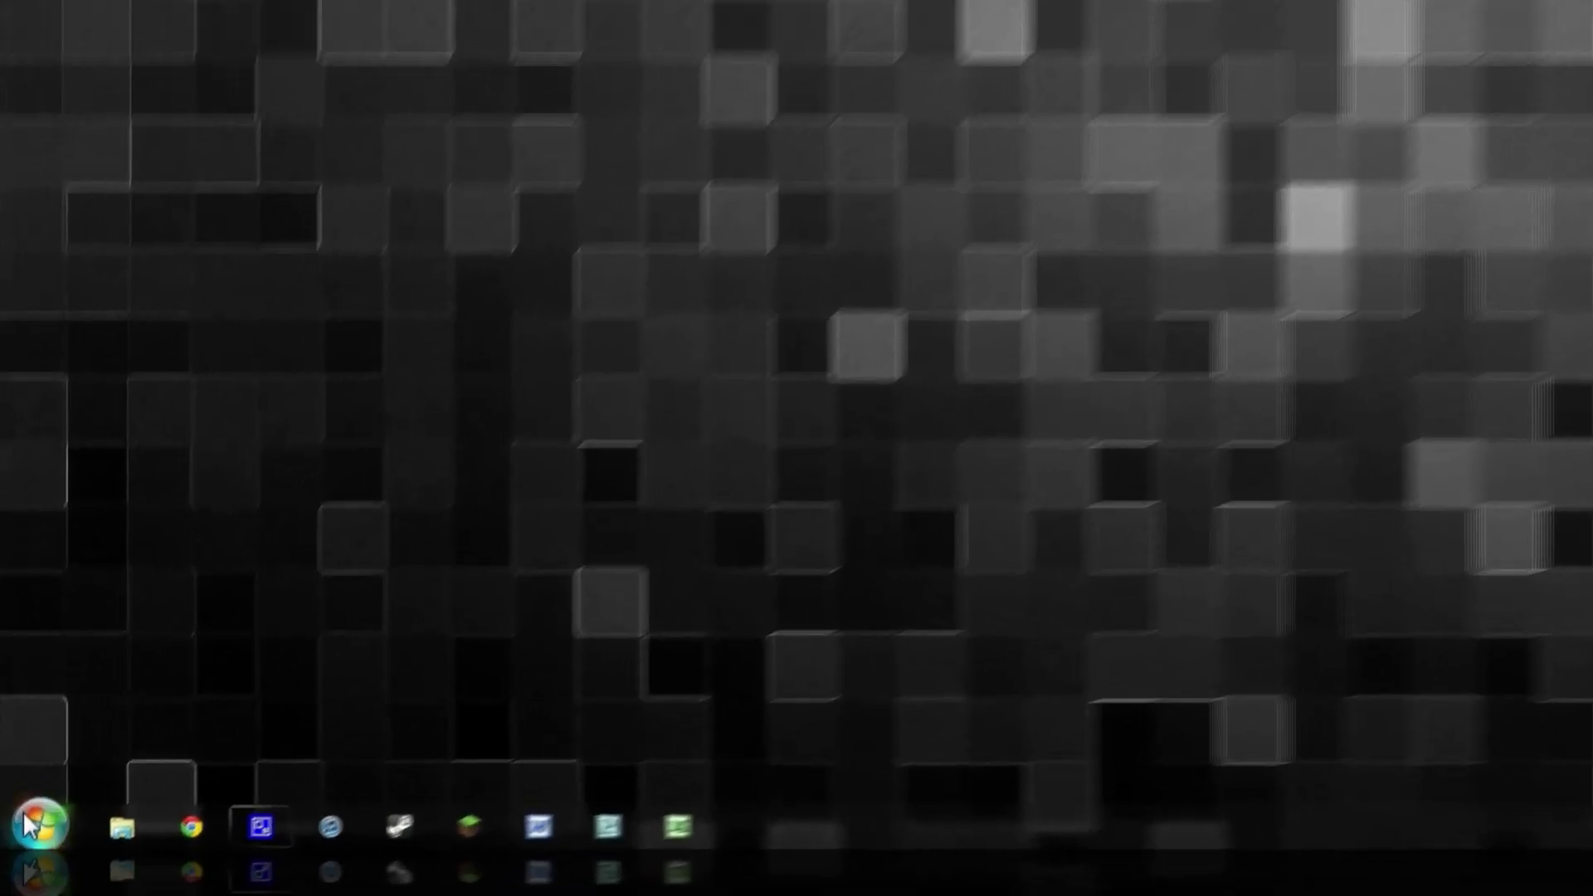
# Open the Computer view of the drives from the Start menu
pyautogui.click(27, 878)
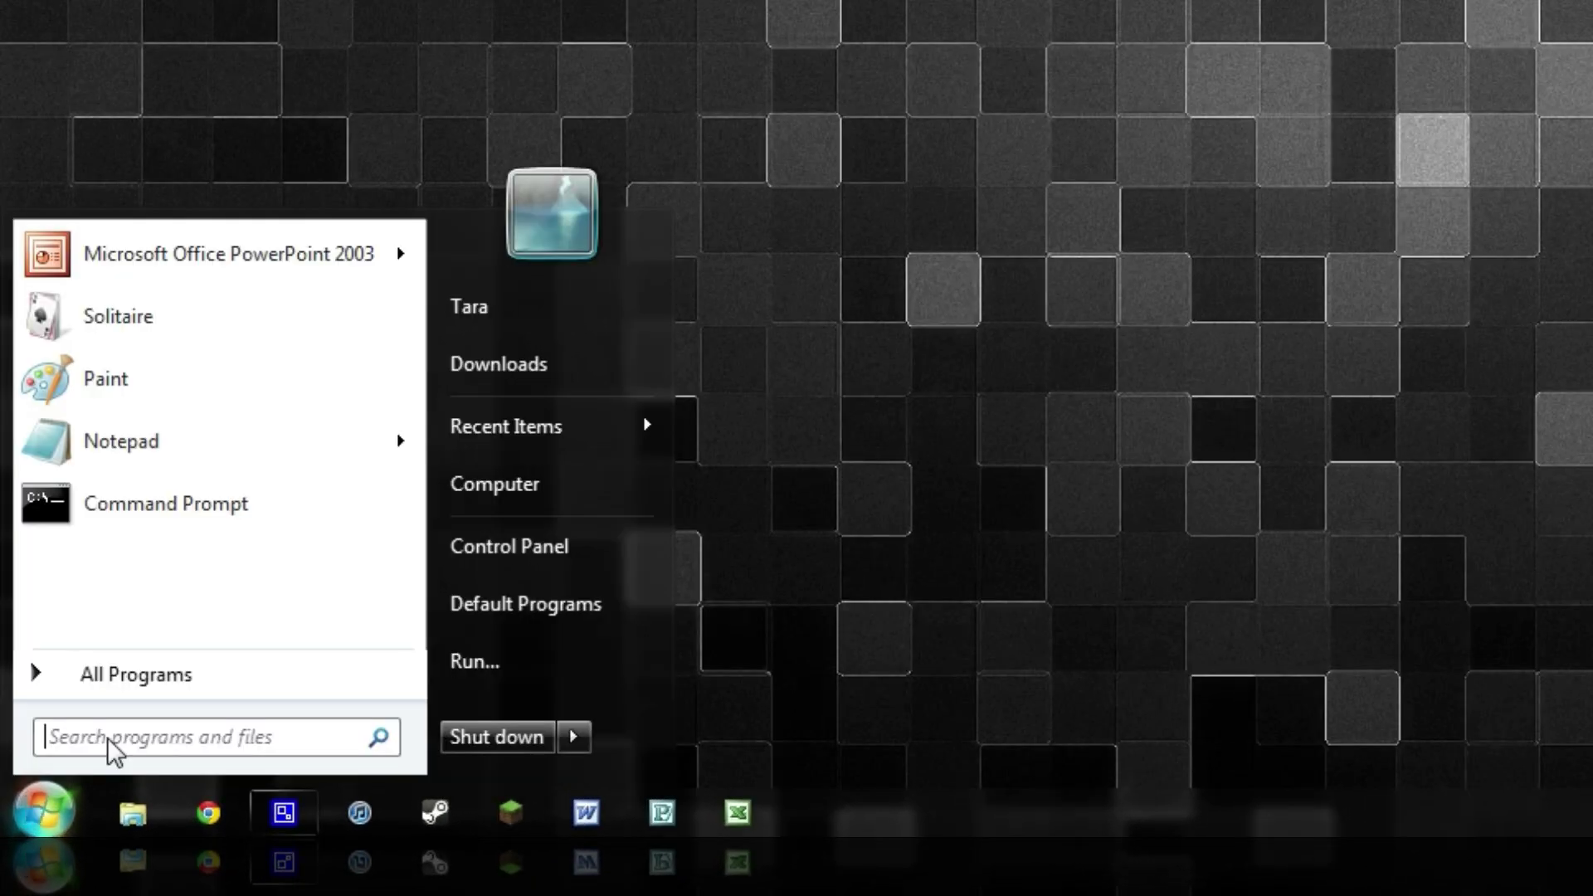
pyautogui.click(126, 682)
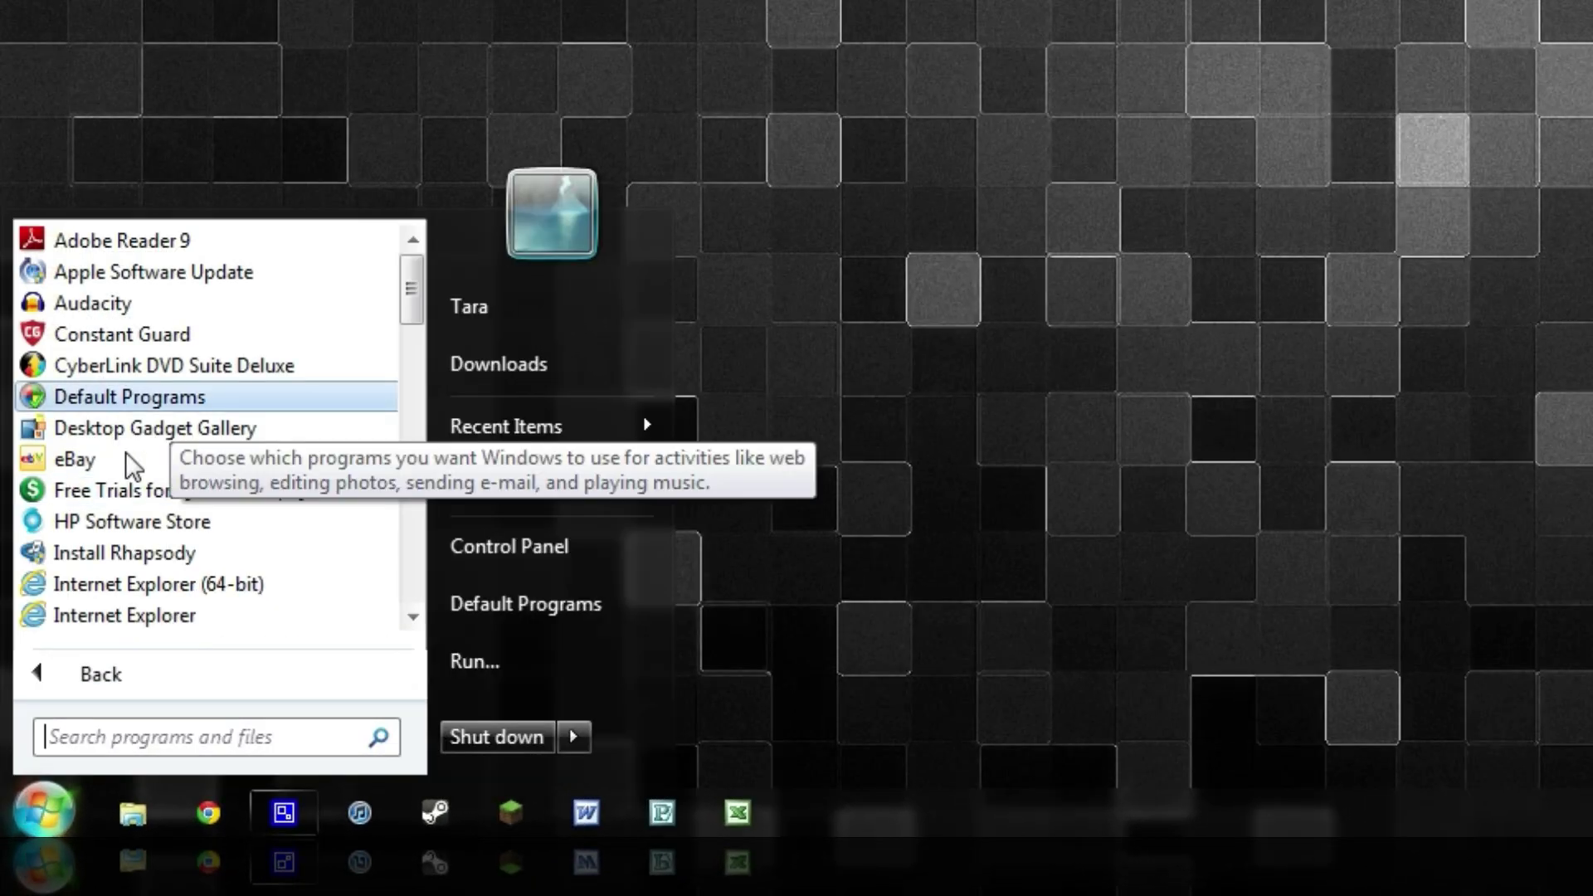
pyautogui.click(41, 815)
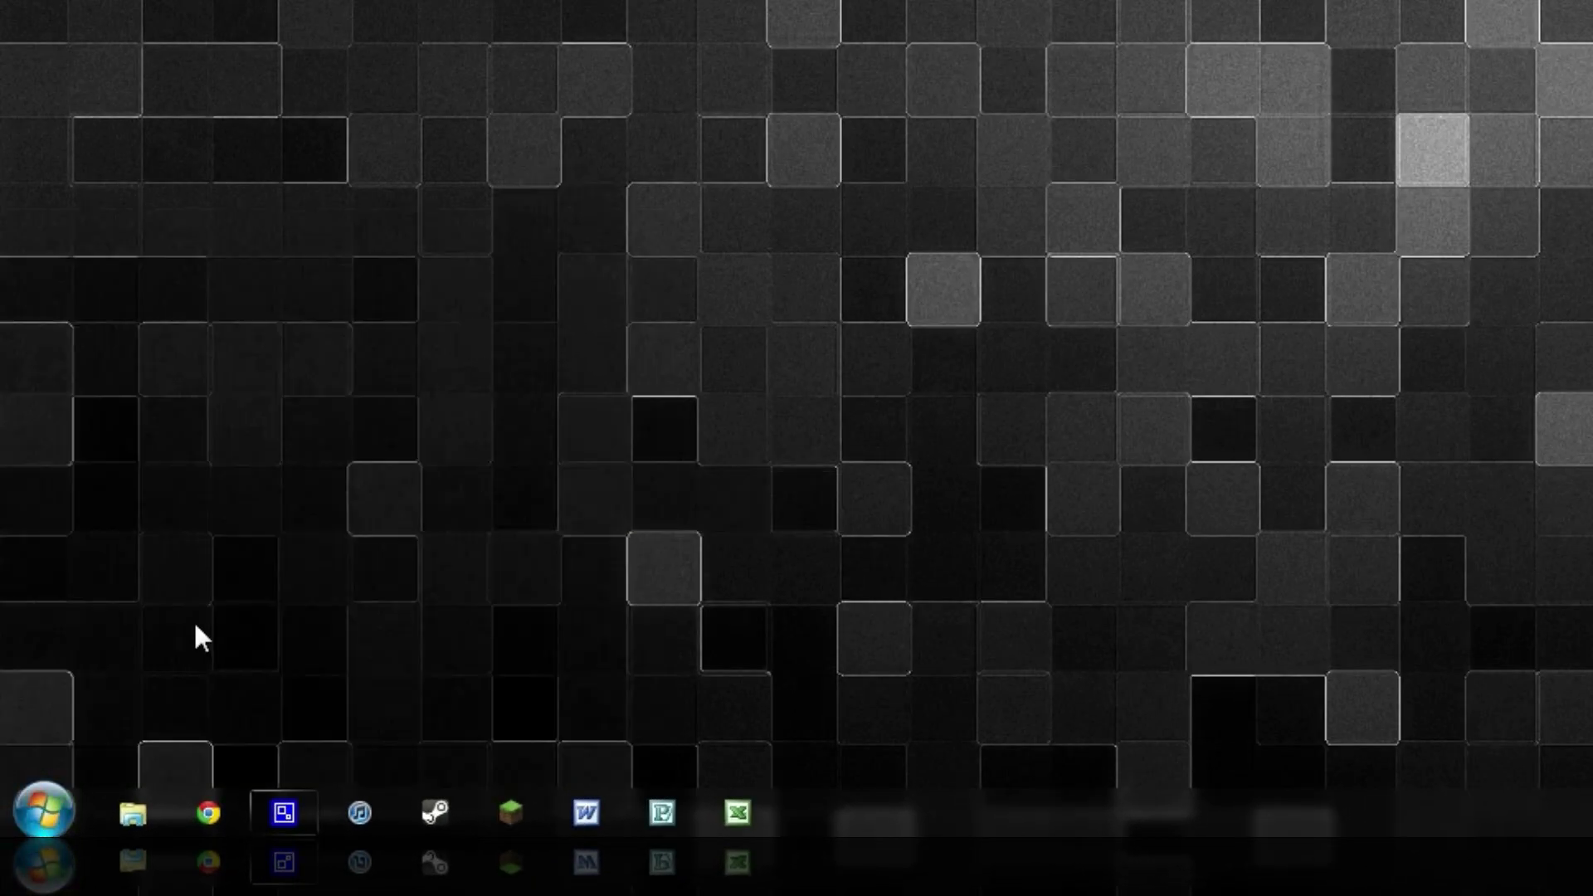
pyautogui.click(42, 812)
pyautogui.click(522, 489)
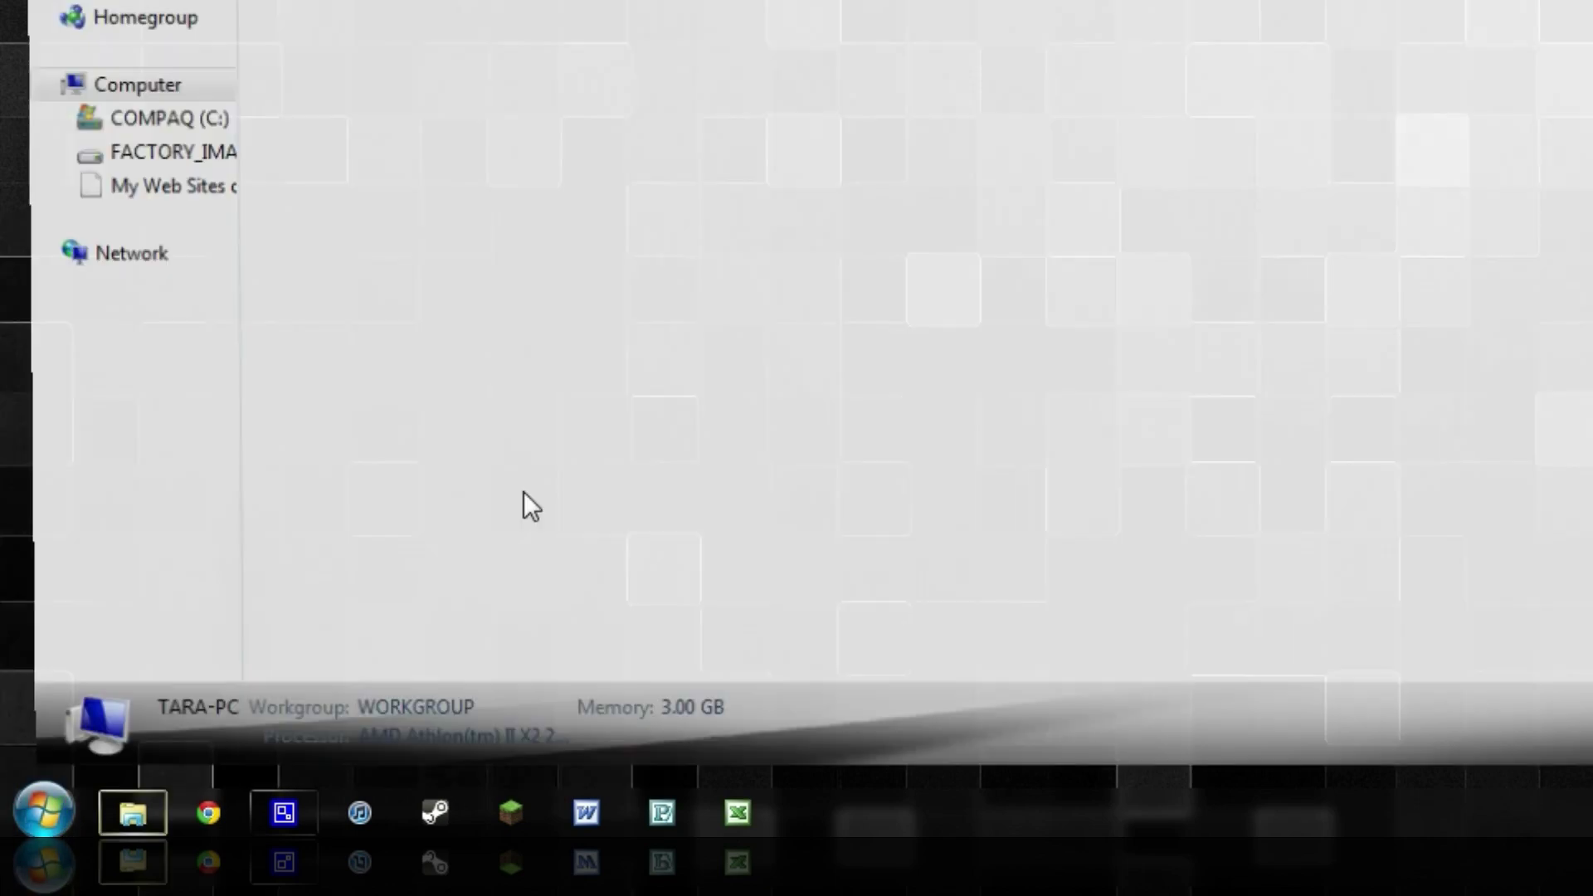
# Go to C:\Program Files (x86)\PowerStrip and select the PStrip application
pyautogui.doubleClick(455, 245)
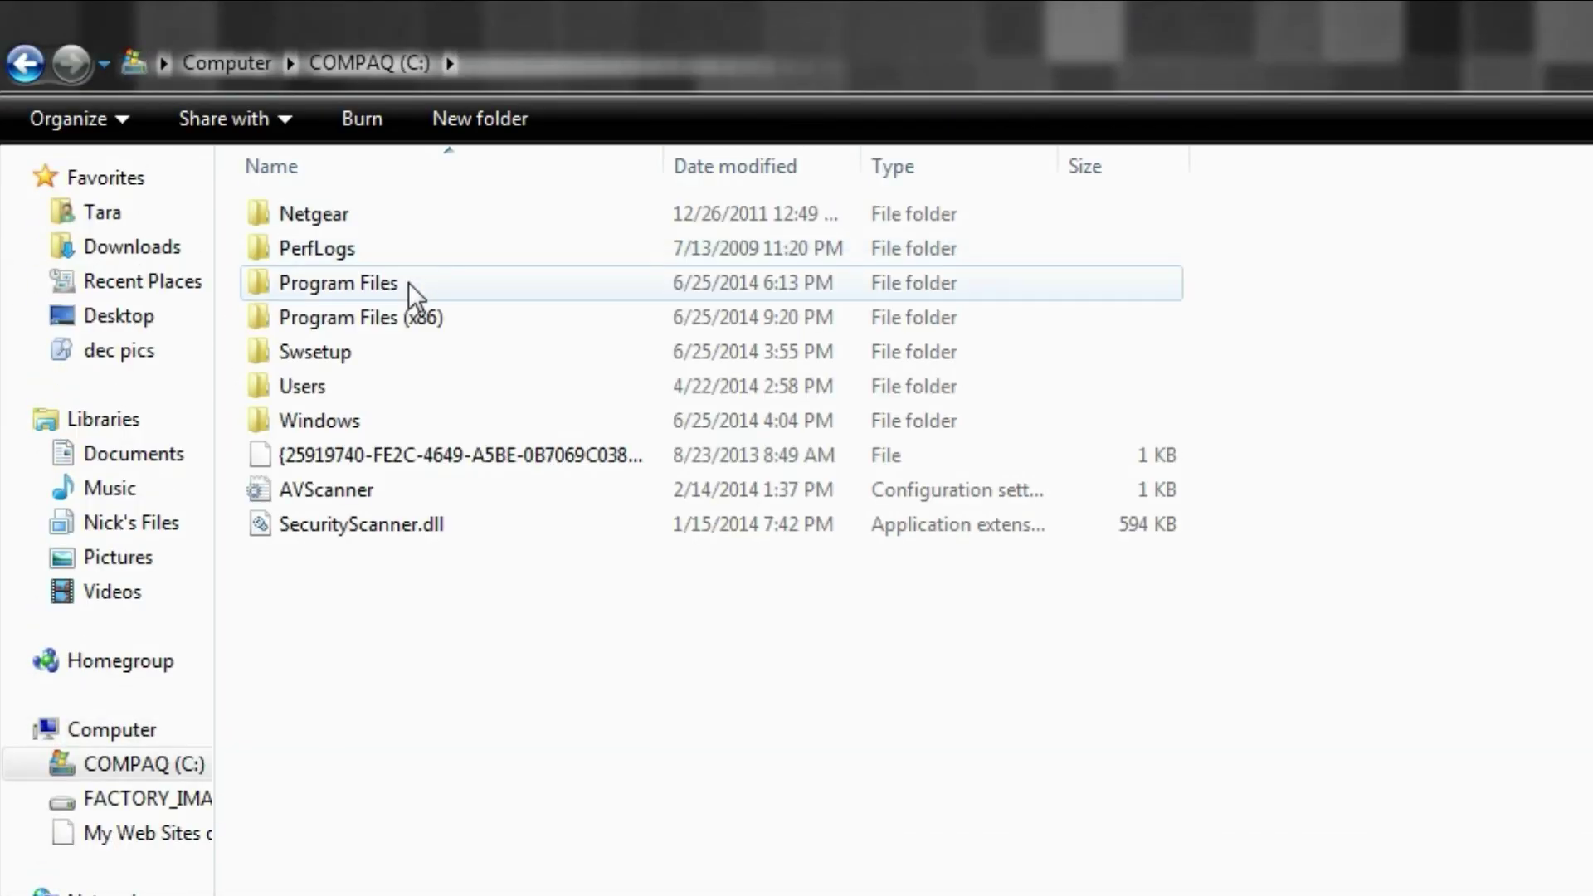
pyautogui.doubleClick(392, 313)
pyautogui.scroll(-7, 372, 447)
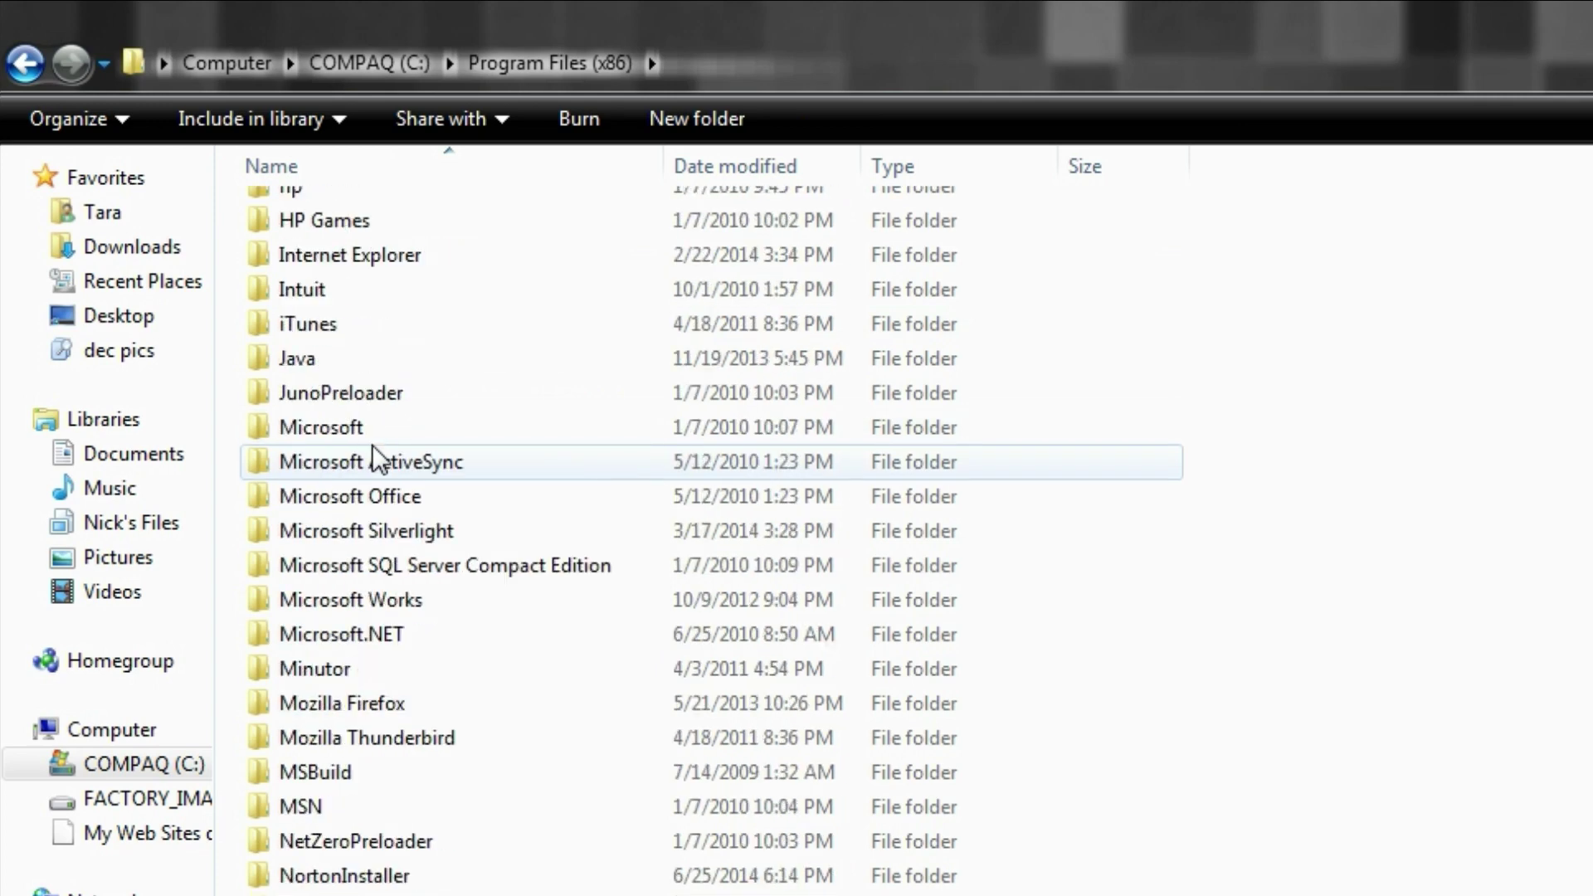
pyautogui.scroll(5, 371, 448)
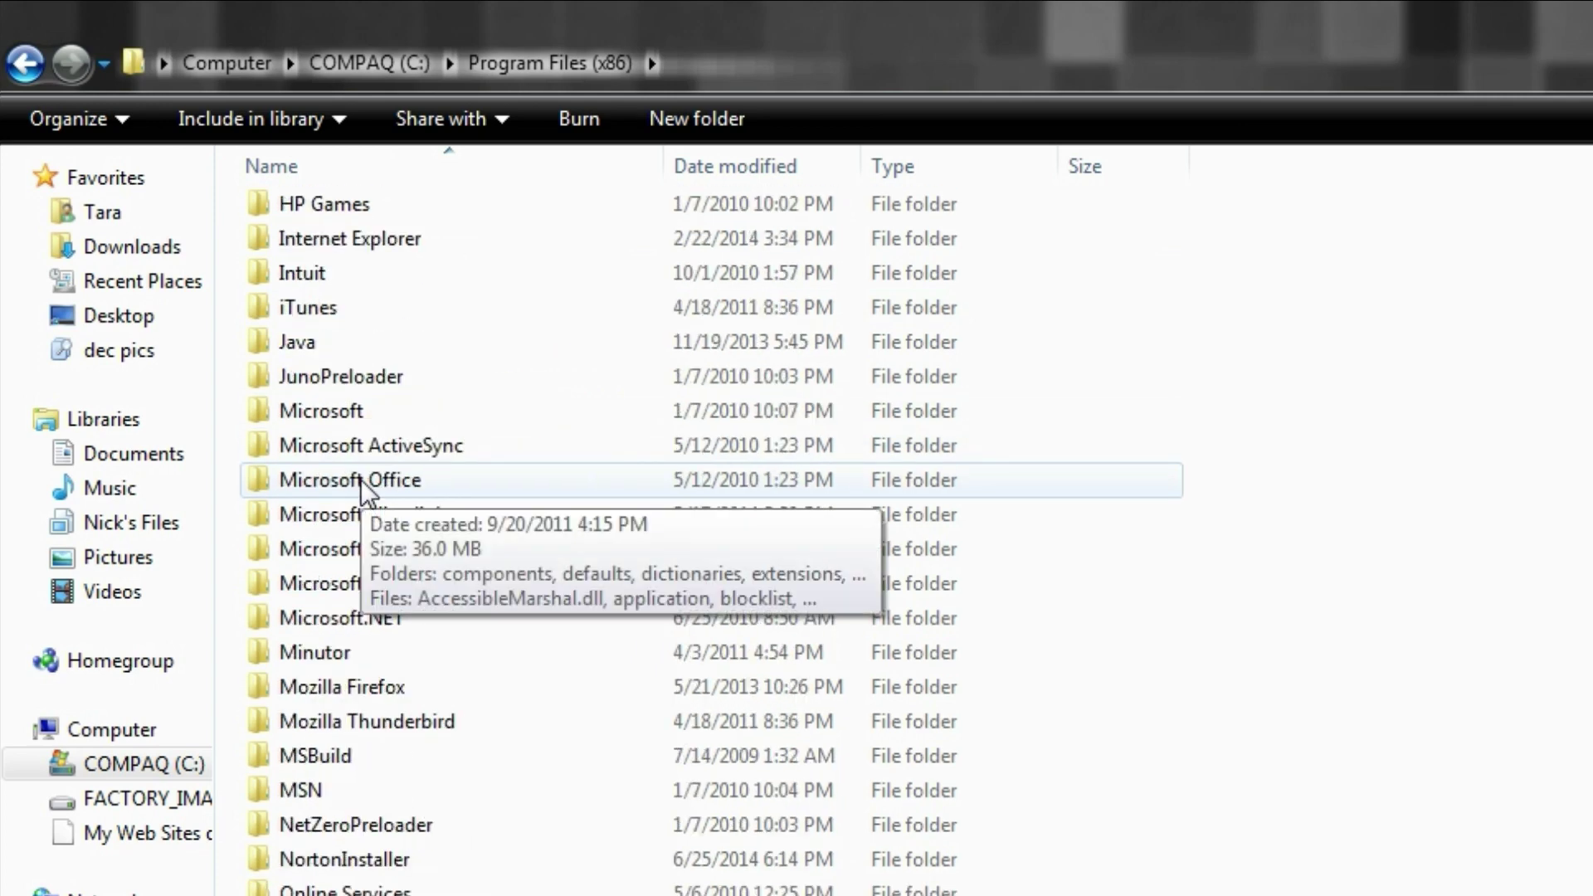
pyautogui.scroll(-3, 384, 751)
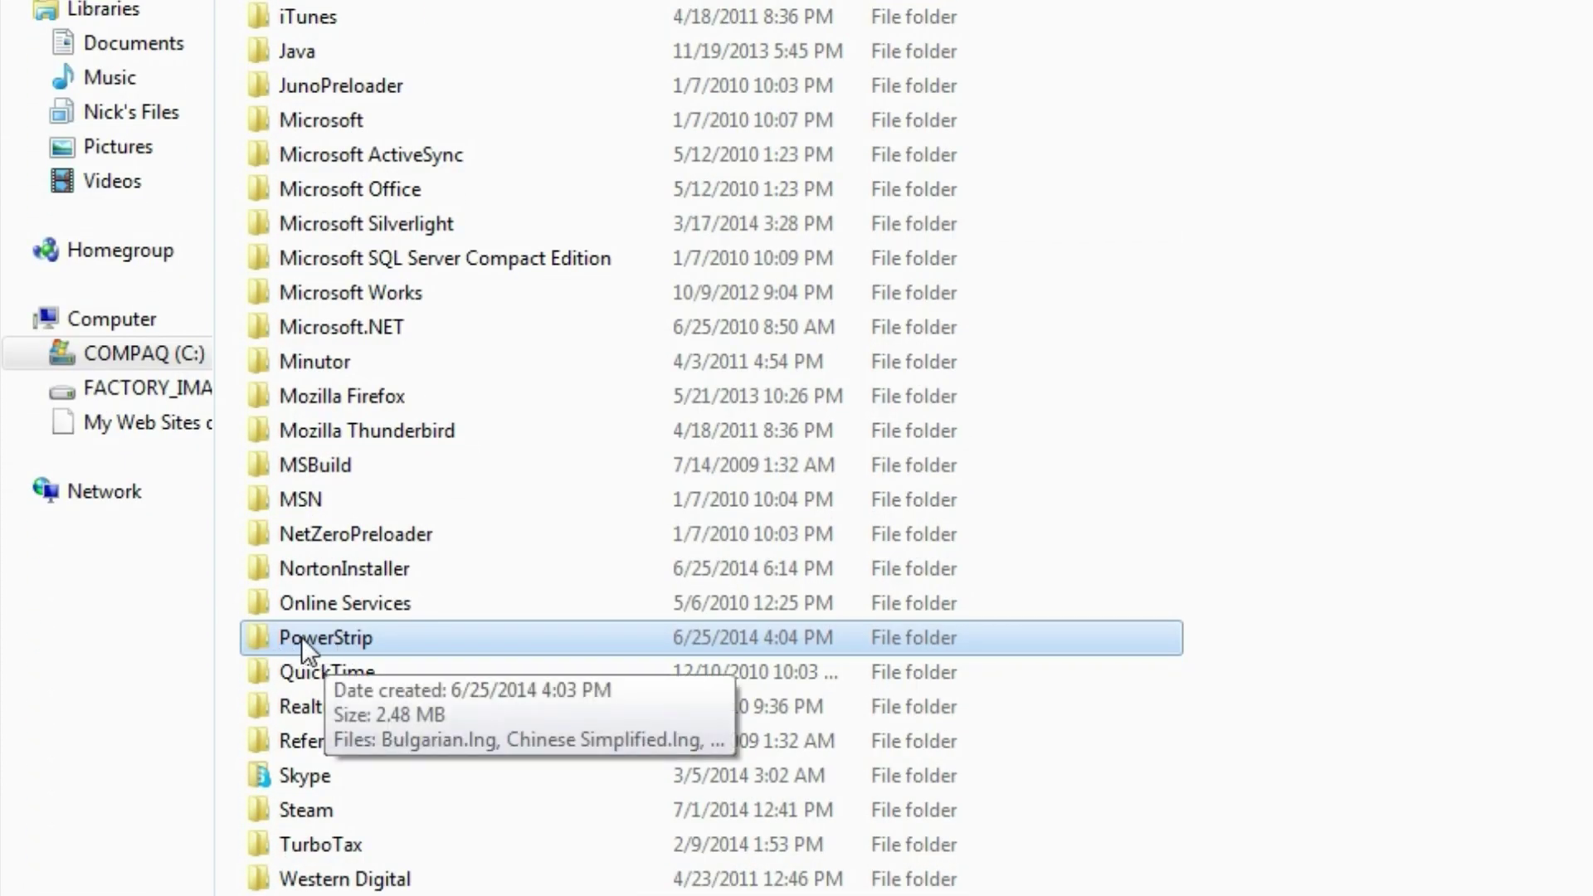
pyautogui.doubleClick(301, 638)
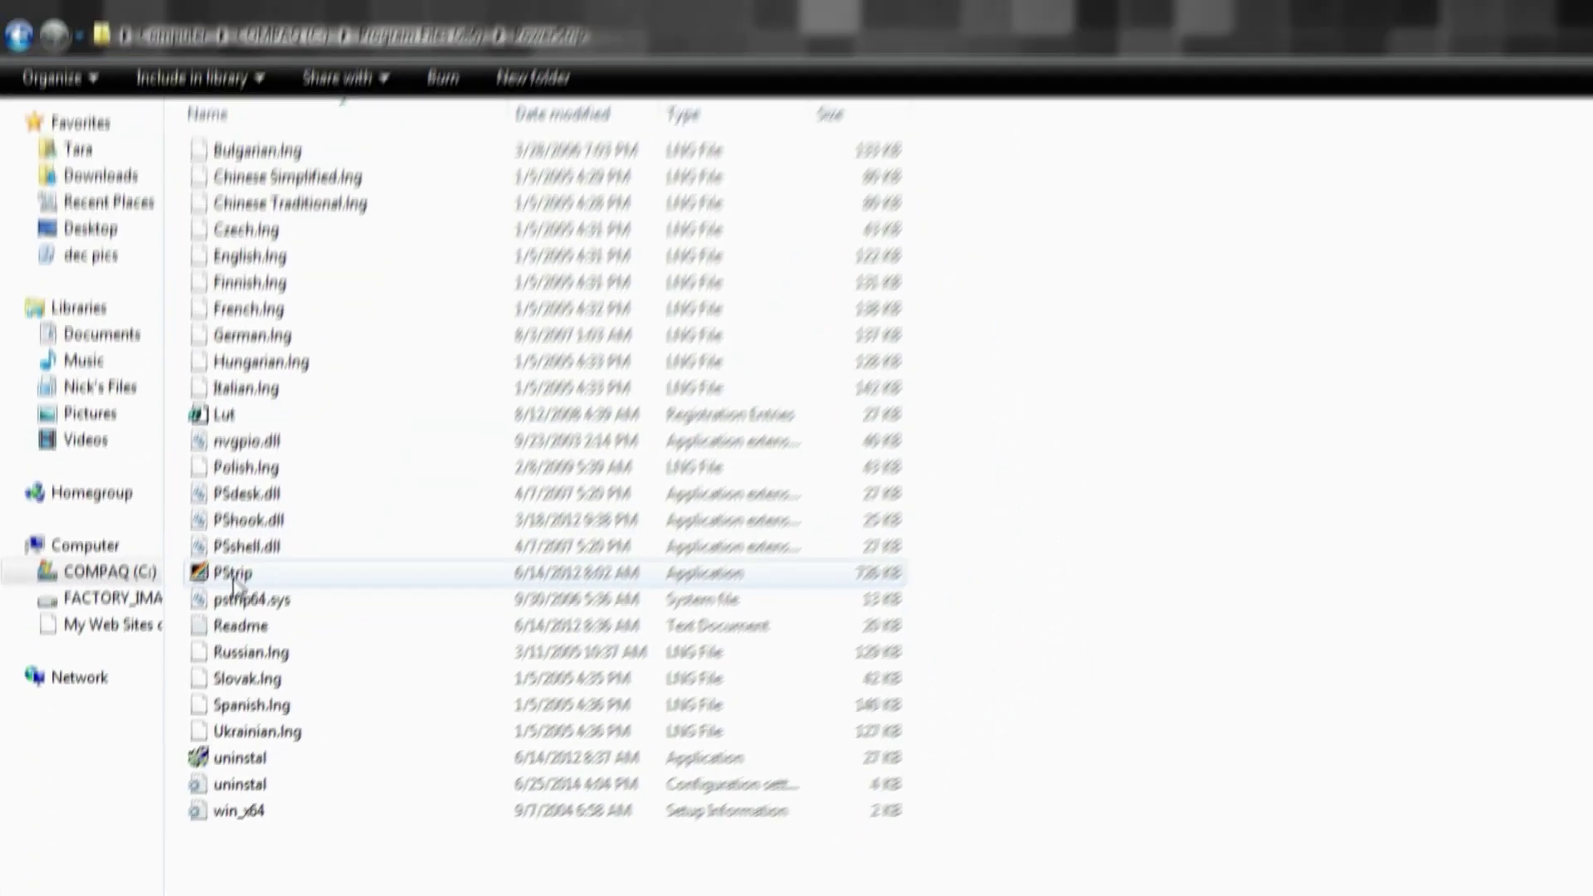
pyautogui.click(235, 574)
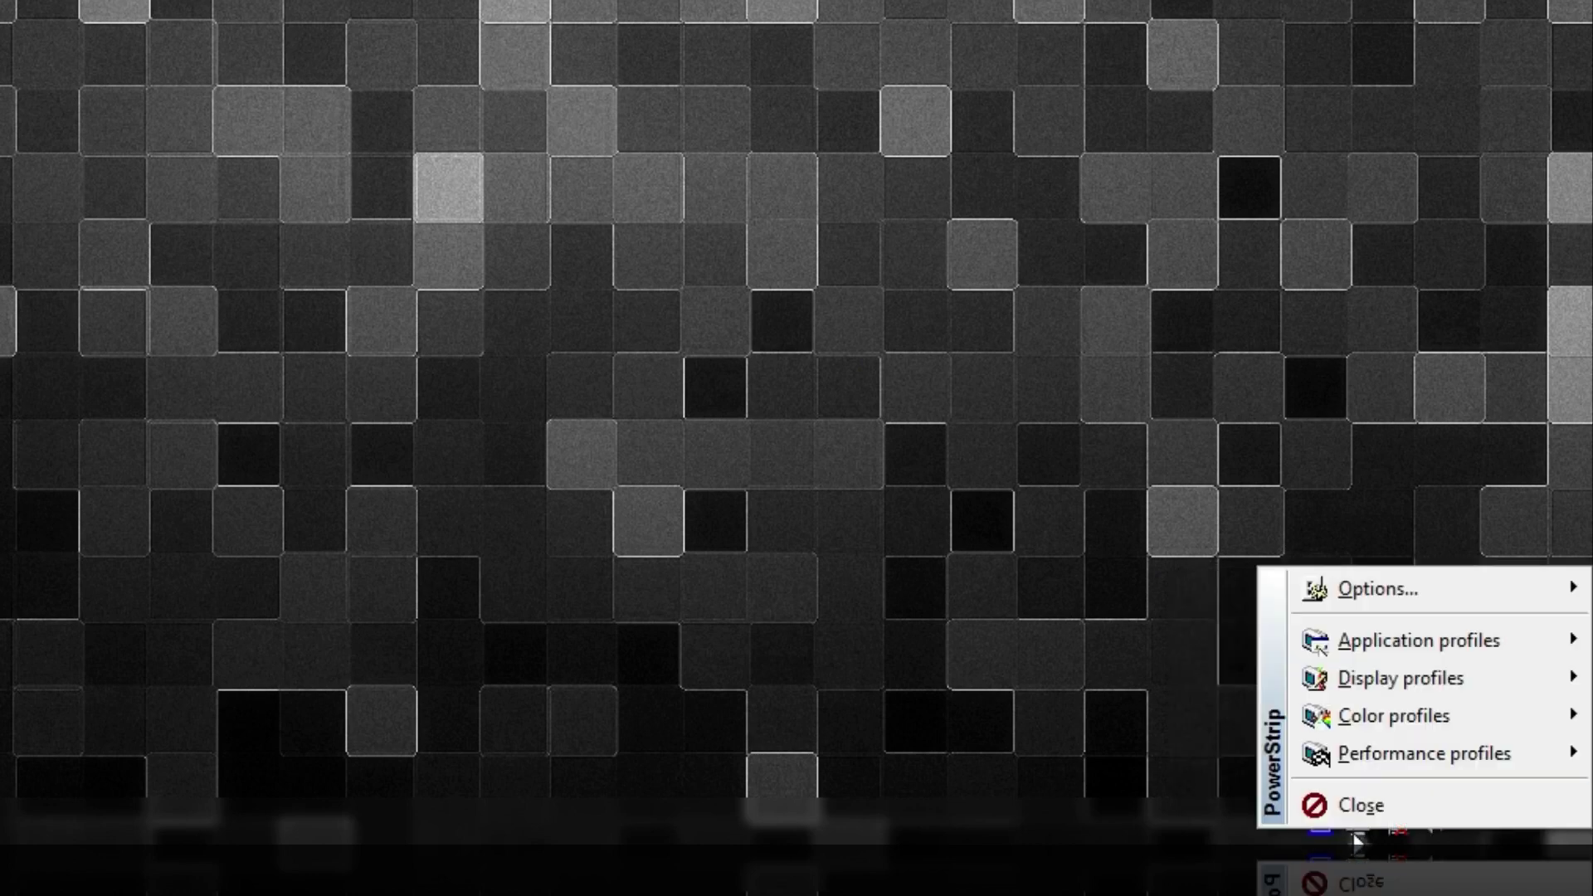
# Open PowerStrip's Display profiles, showing TrueColor (32 bit) at 1600 x 900 pixels
pyautogui.moveTo(1372, 679)
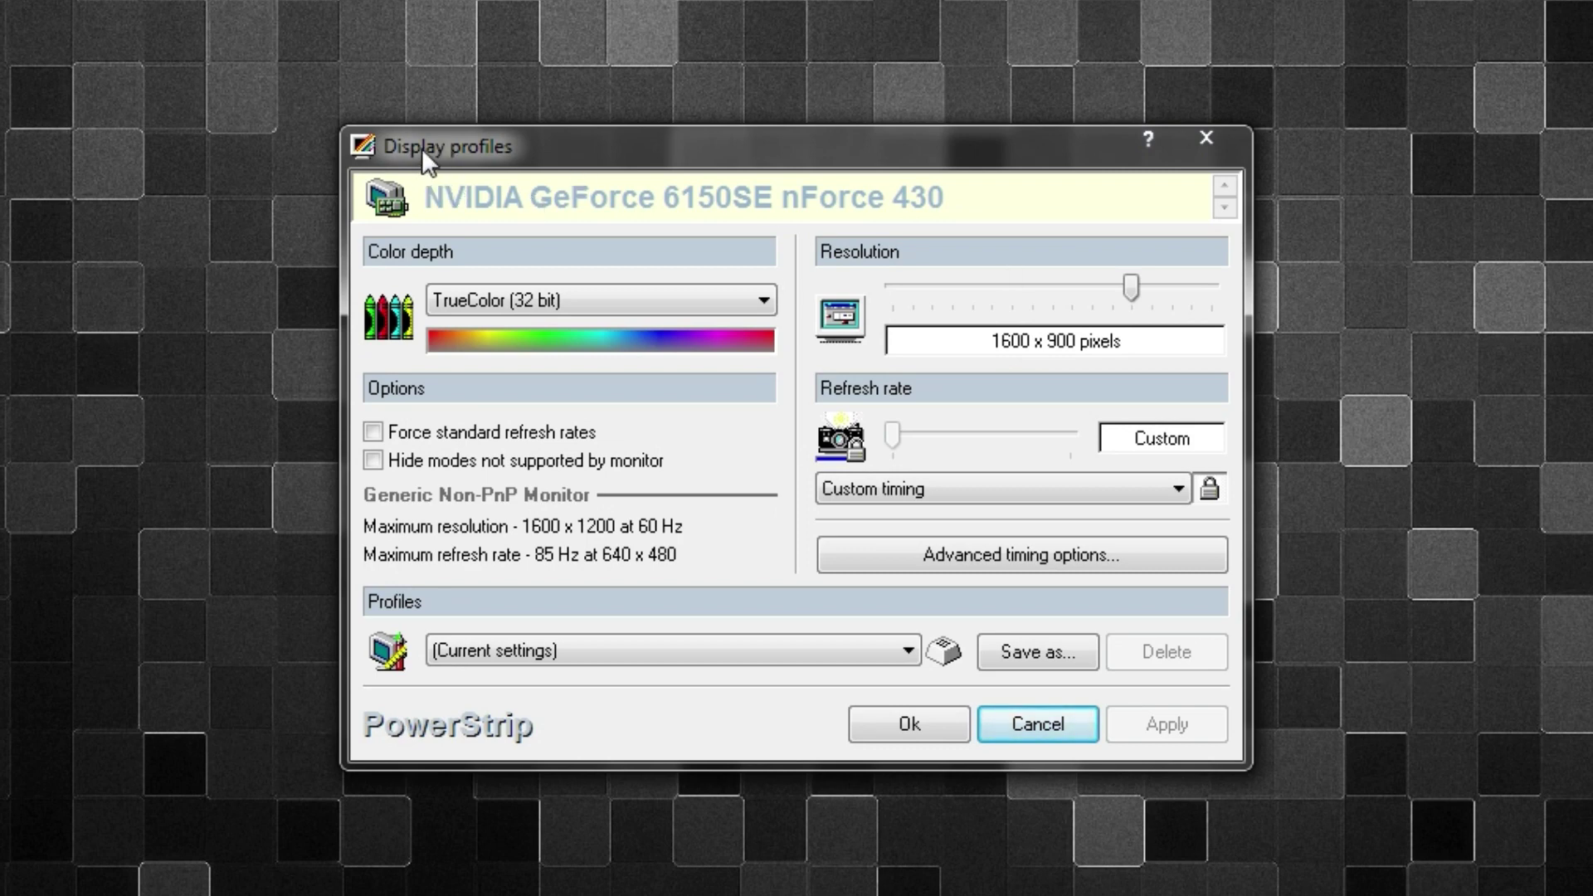
# Review the 1600 × 900 at 60 Hz custom resolution under Advanced timing options, then close it
pyautogui.click(941, 563)
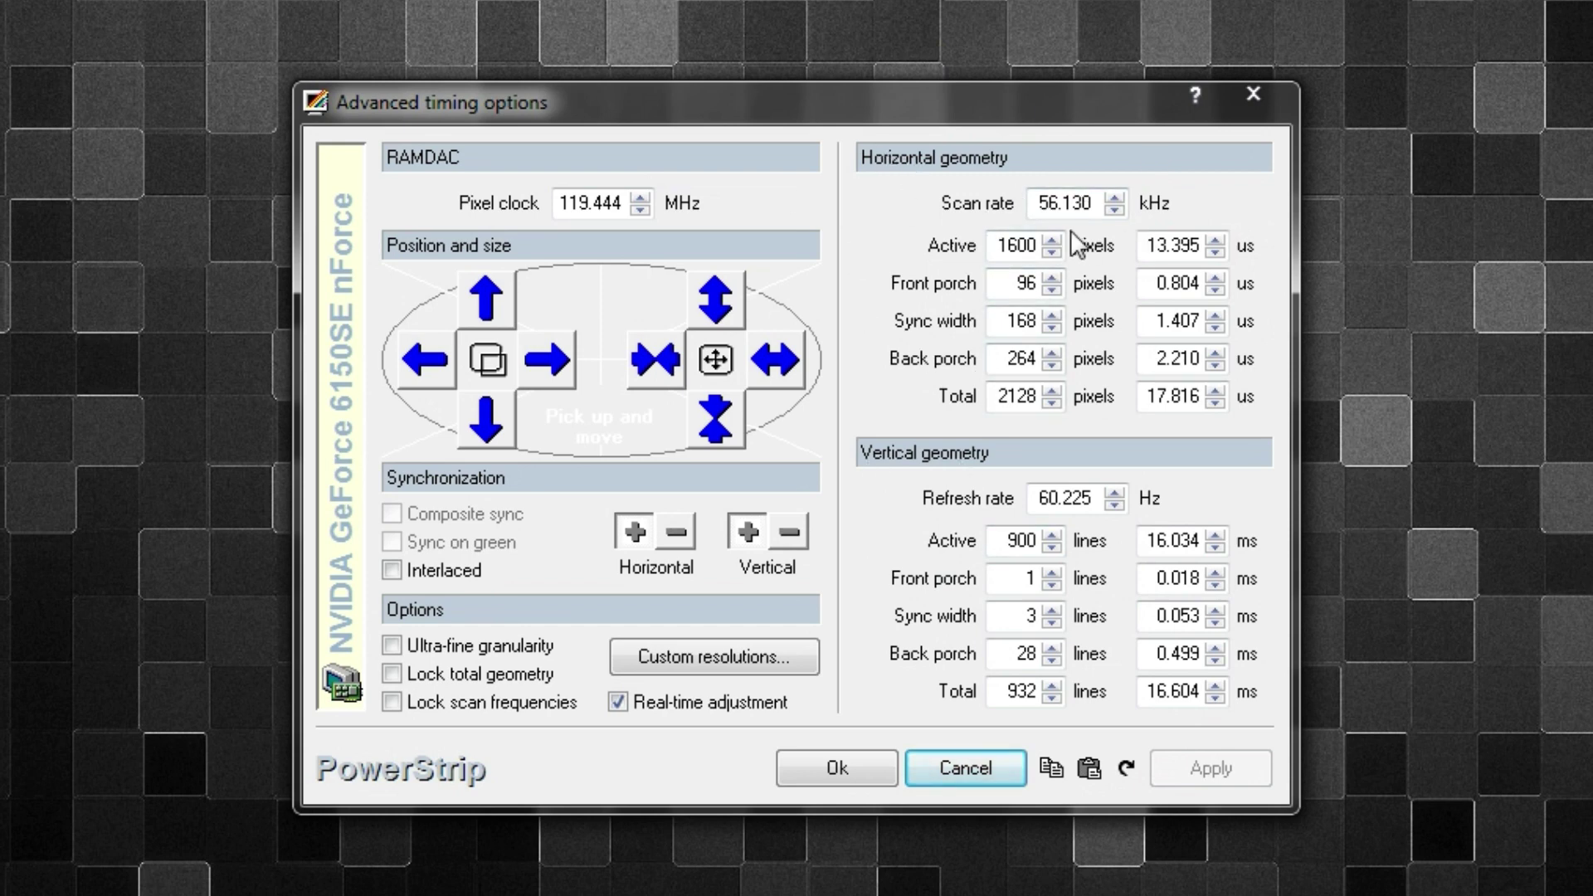
pyautogui.click(702, 661)
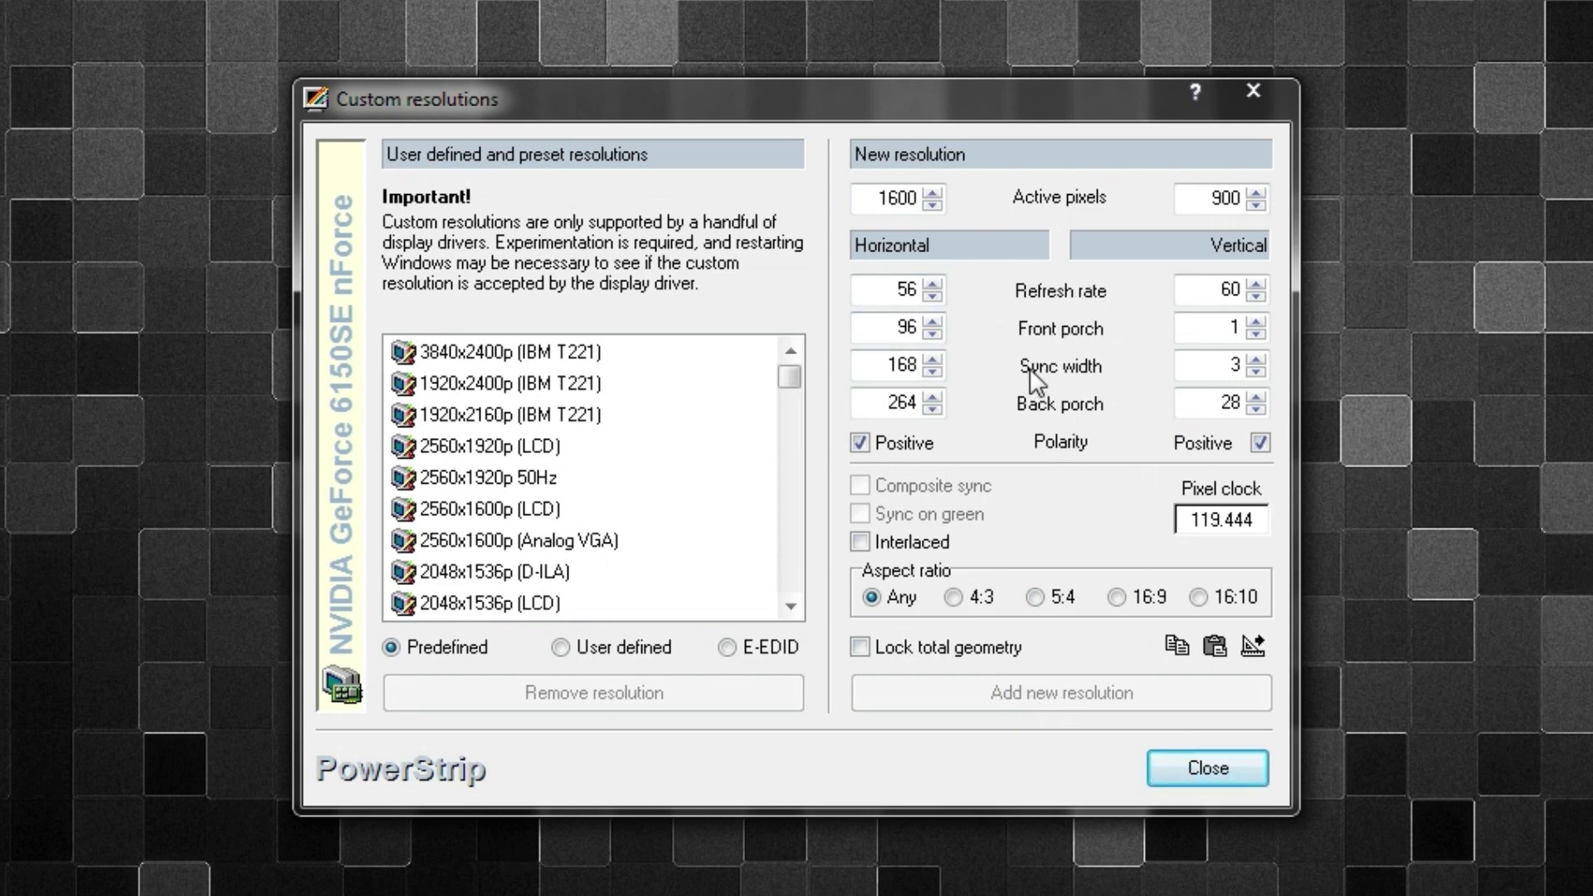
pyautogui.click(1210, 770)
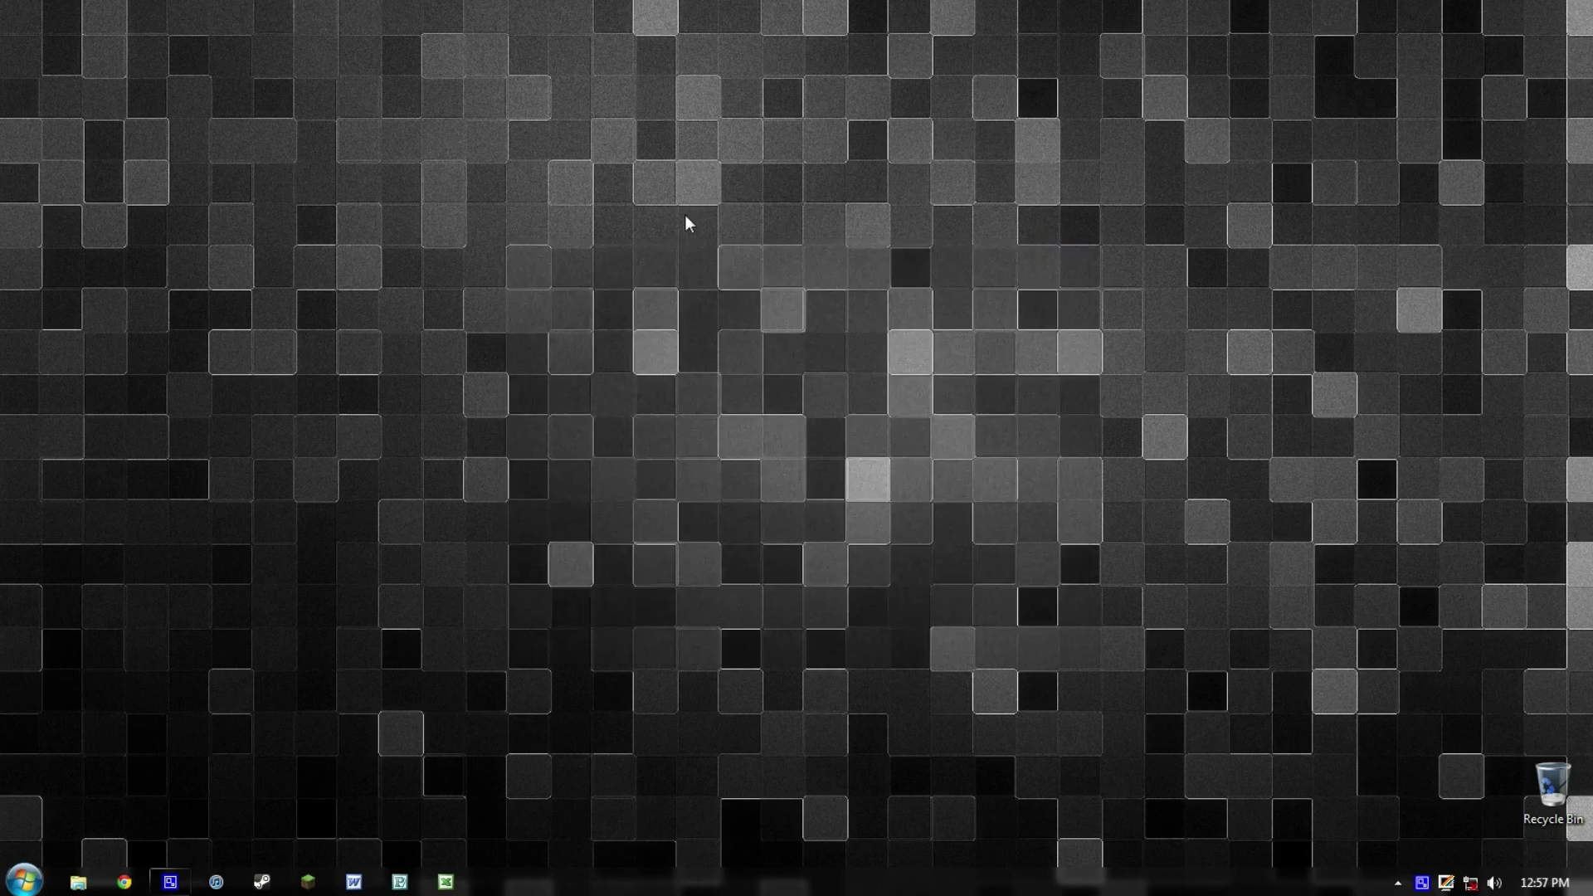
# Open Screen resolution from the desktop menu and keep 1600 × 900
pyautogui.rightClick(615, 184)
pyautogui.click(592, 184)
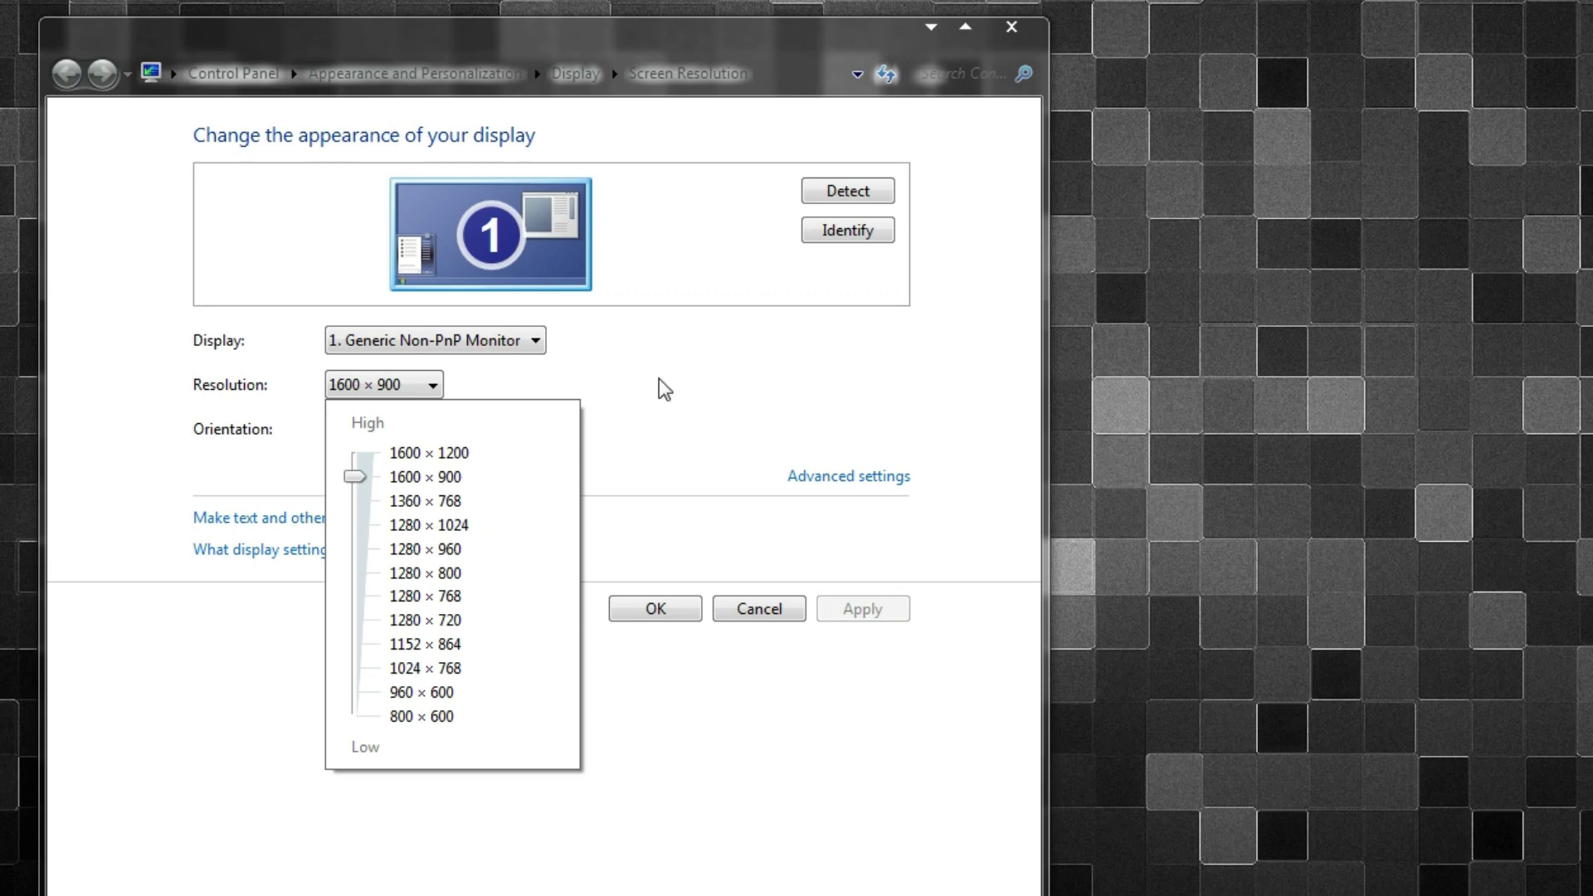
pyautogui.click(674, 394)
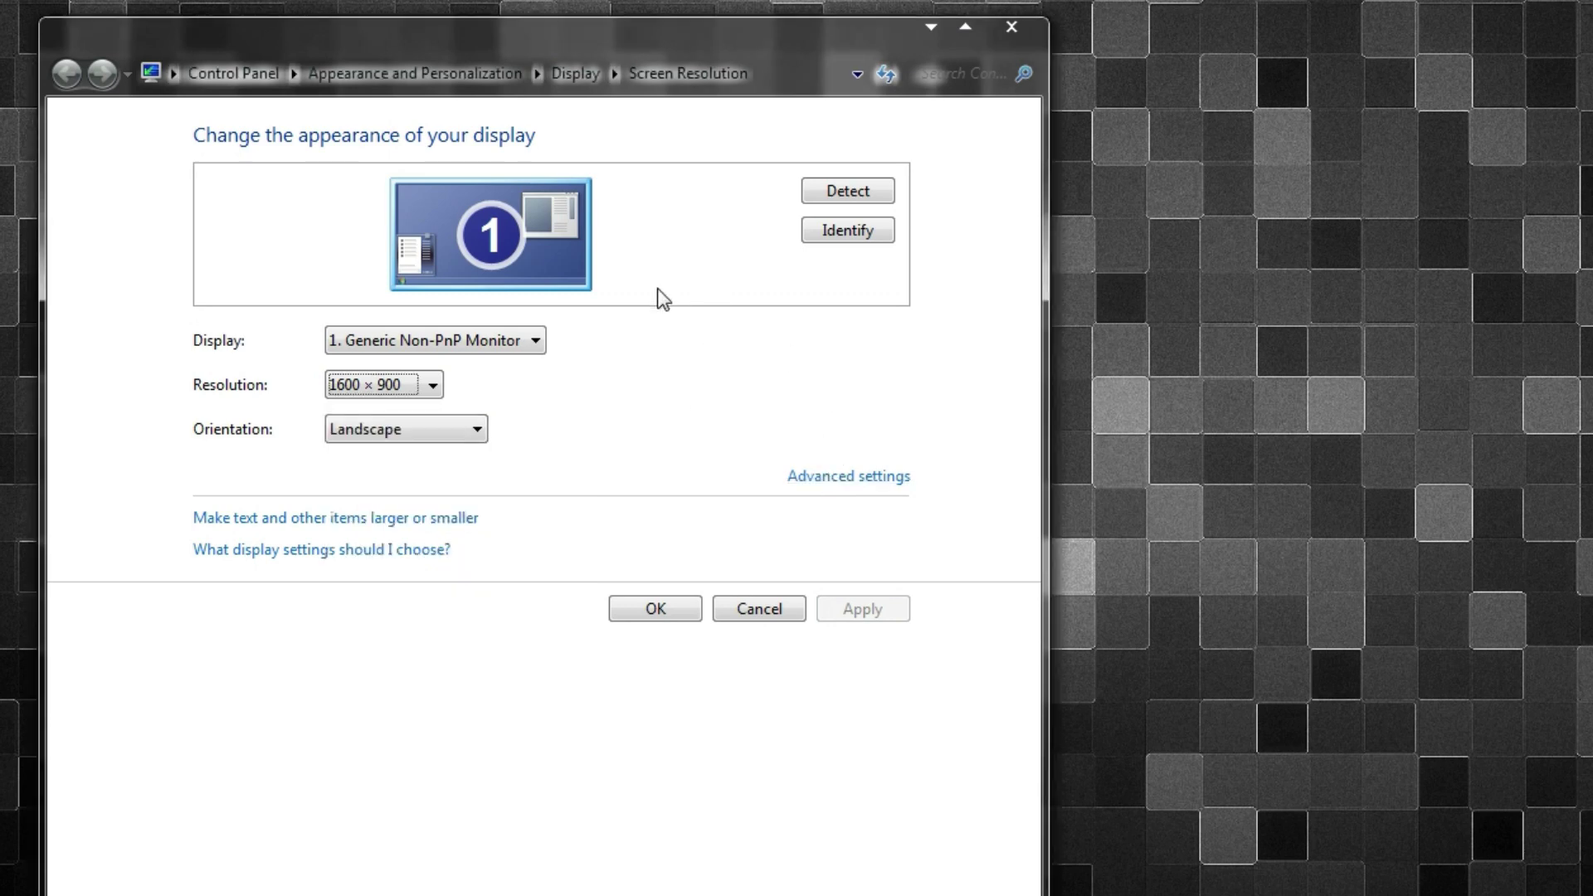
# Keep the monitor refresh rate at 60 Hertz in the advanced properties and confirm
pyautogui.click(810, 480)
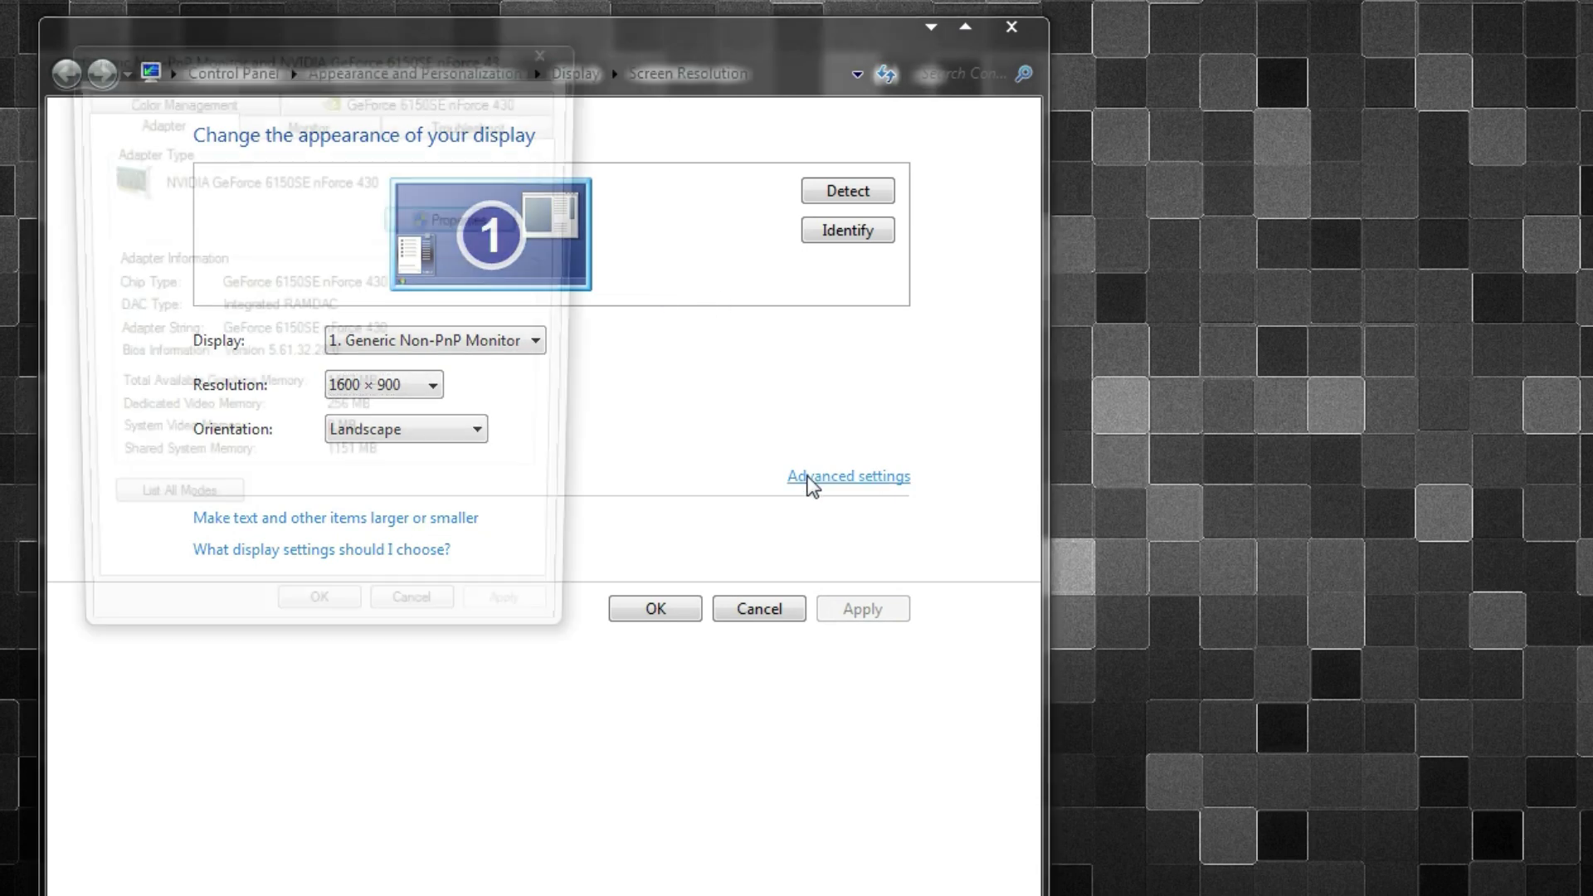
pyautogui.click(344, 129)
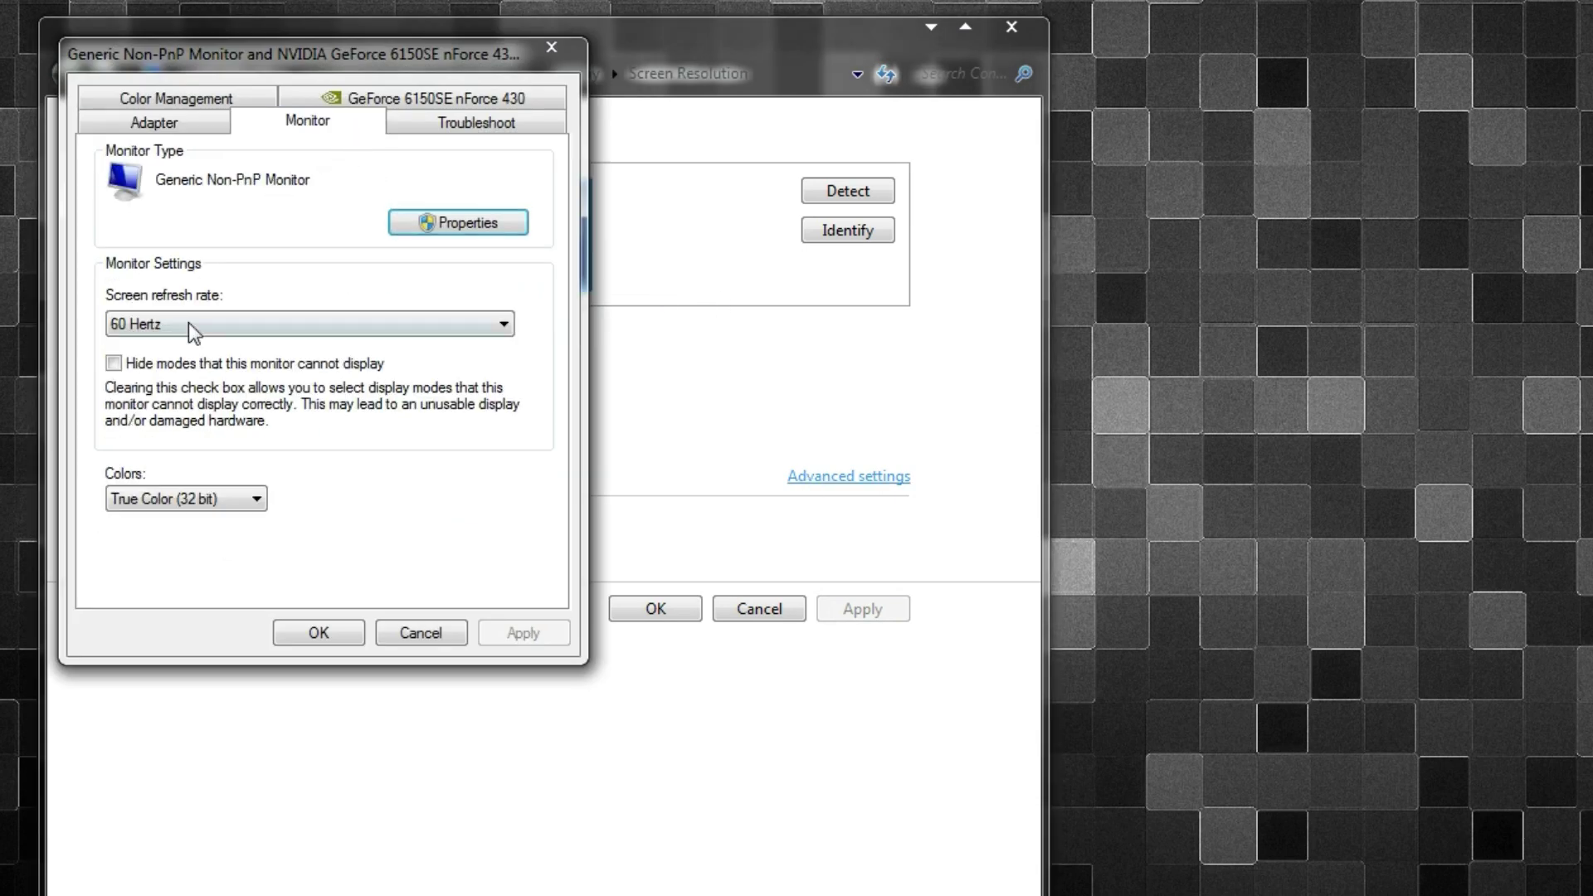
pyautogui.click(150, 329)
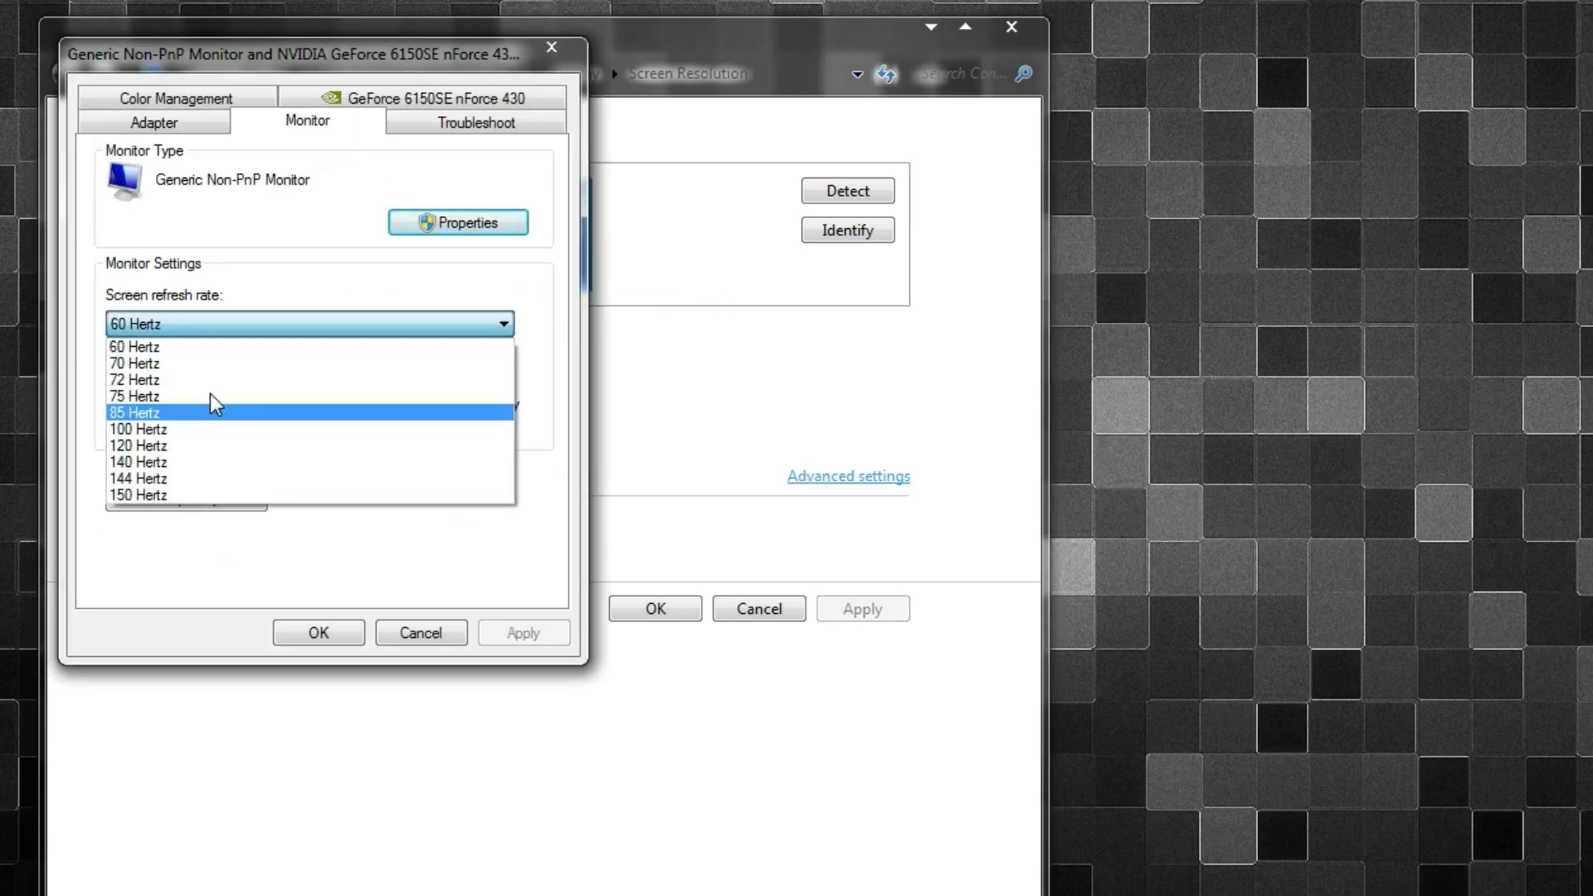
pyautogui.click(220, 277)
pyautogui.click(184, 328)
pyautogui.click(137, 348)
pyautogui.click(453, 632)
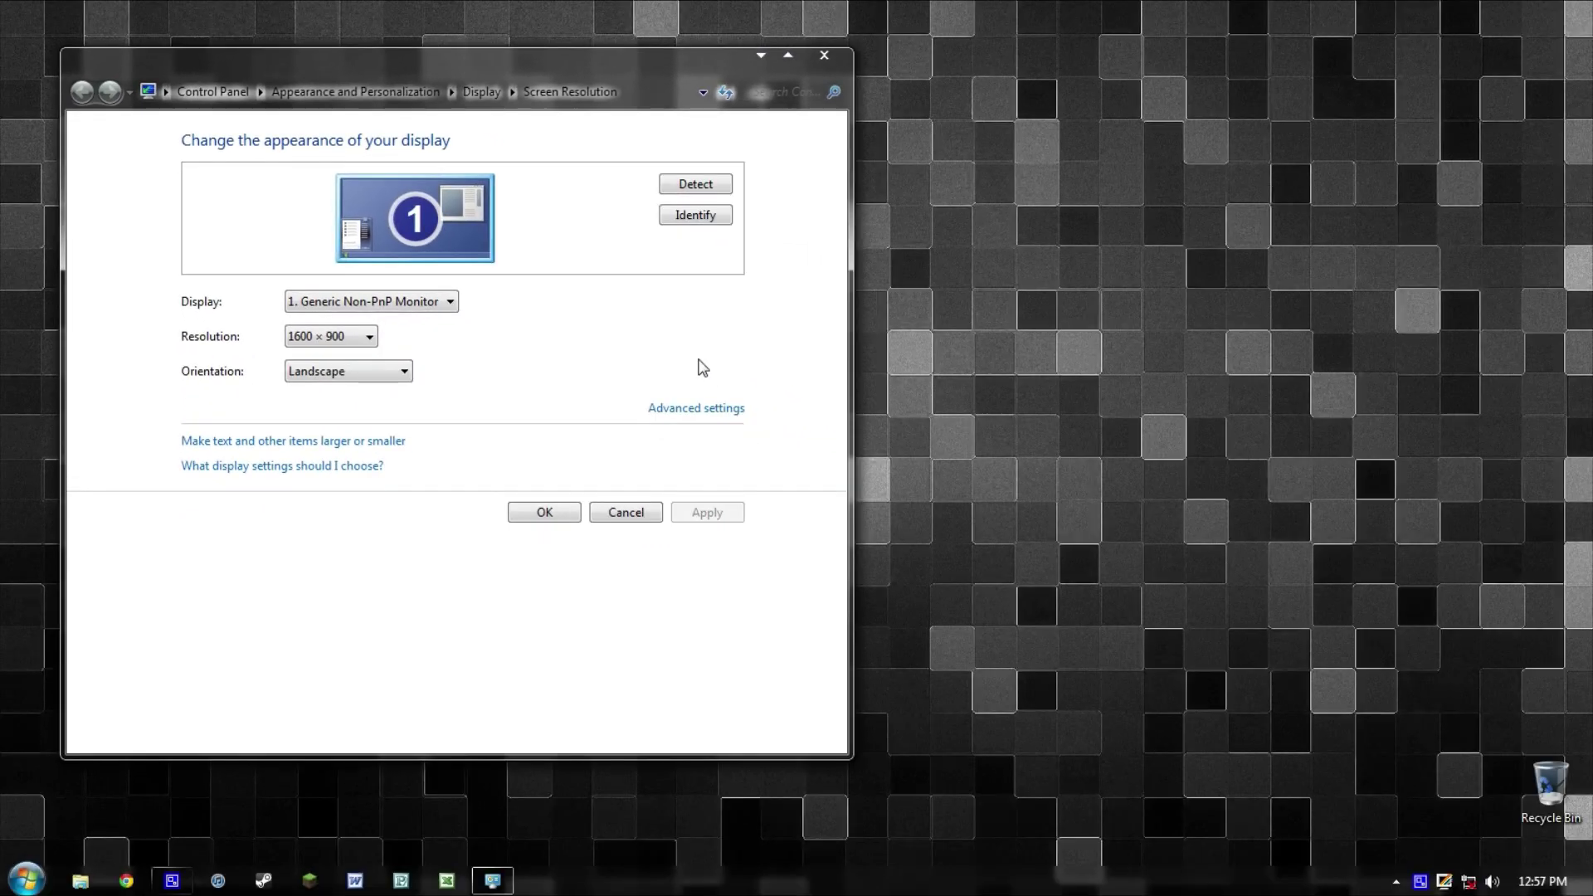
# Close the Screen Resolution window, leaving the display at 1600 × 900
pyautogui.click(824, 55)
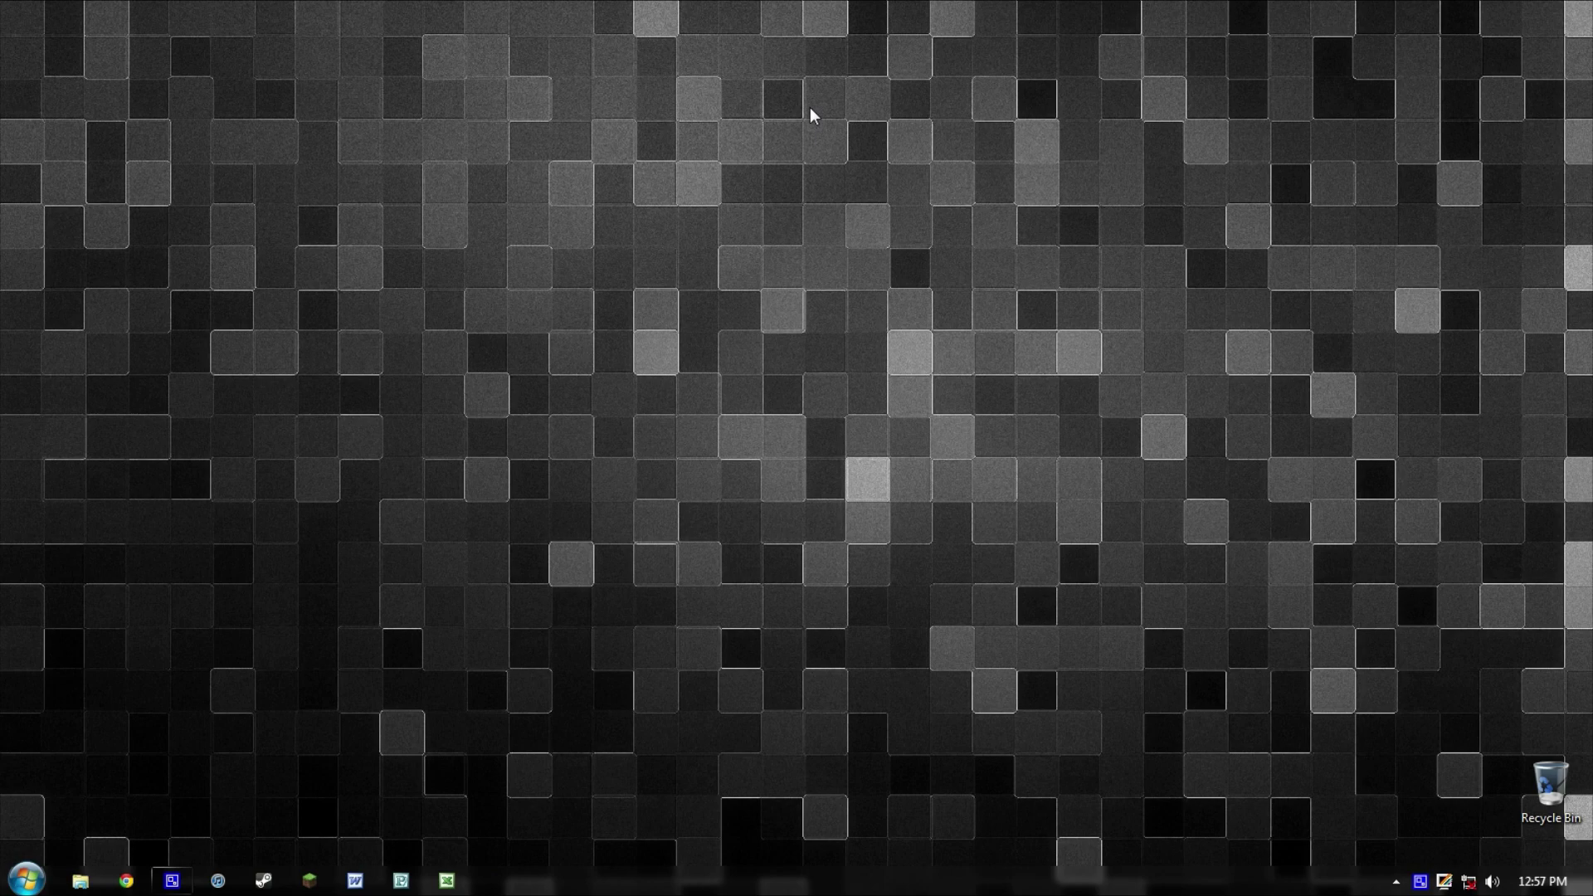